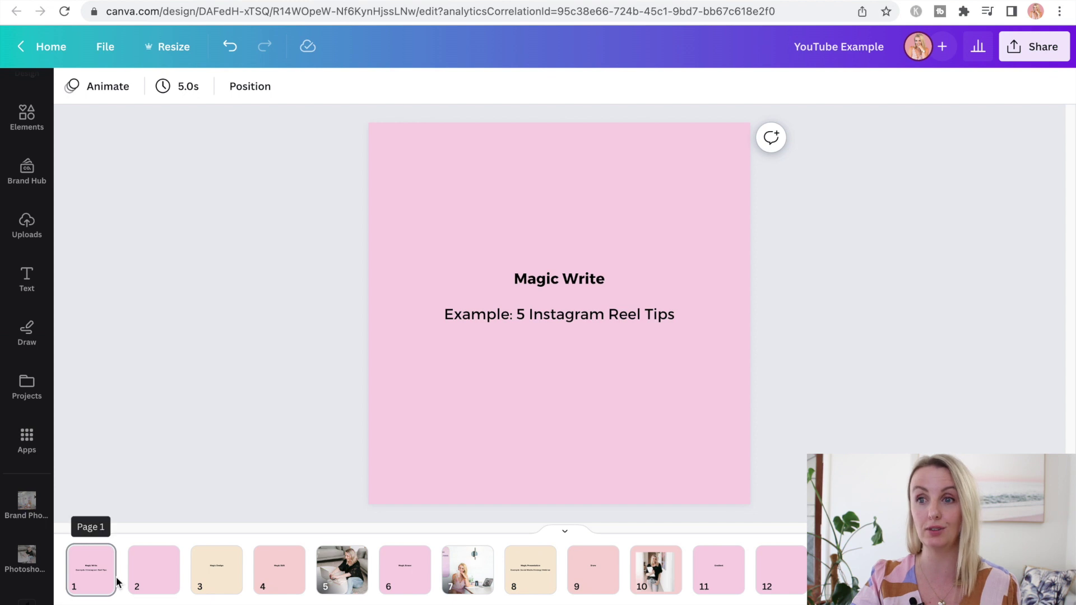
Go to page 2, the blank pink page after the 'Magic Write' title slide
click(134, 582)
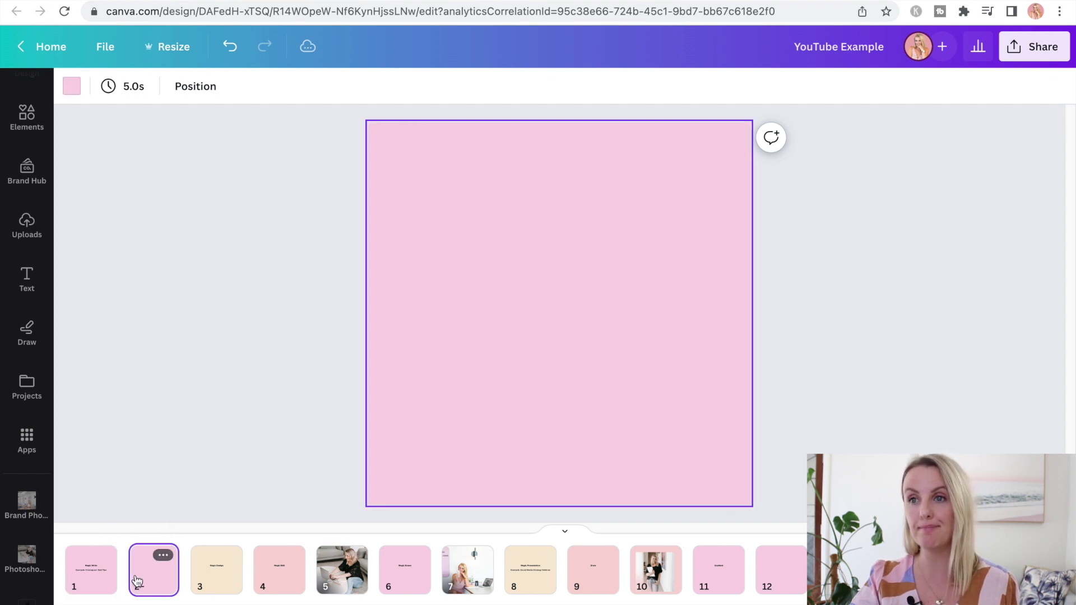
Generate a '5 Instagram Reel Tips' list on page 2 with Magic Write and enlarge it to 16.8
key(slash)
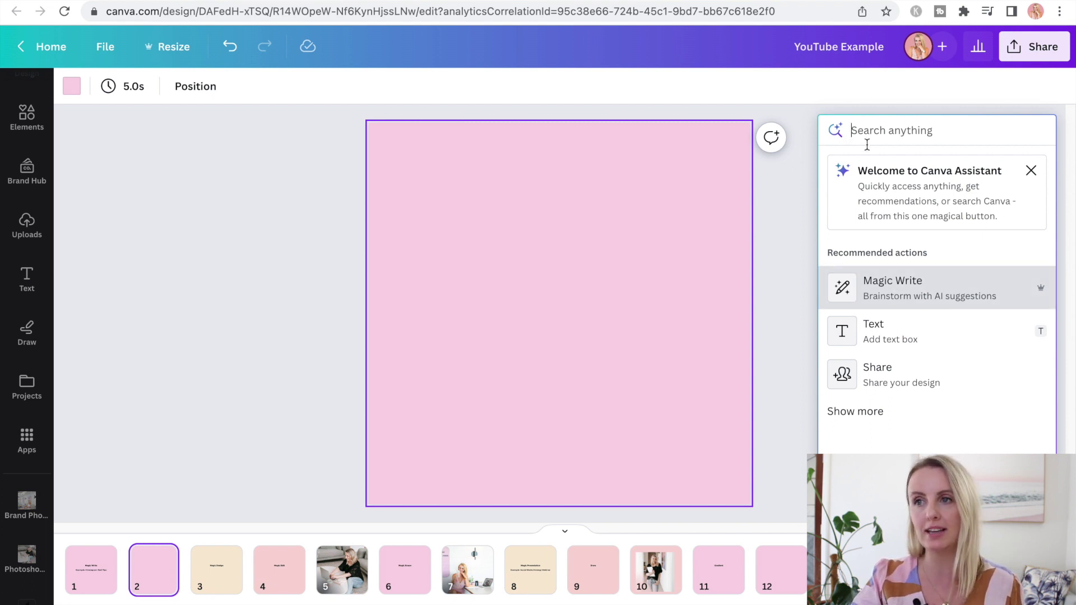
click(892, 301)
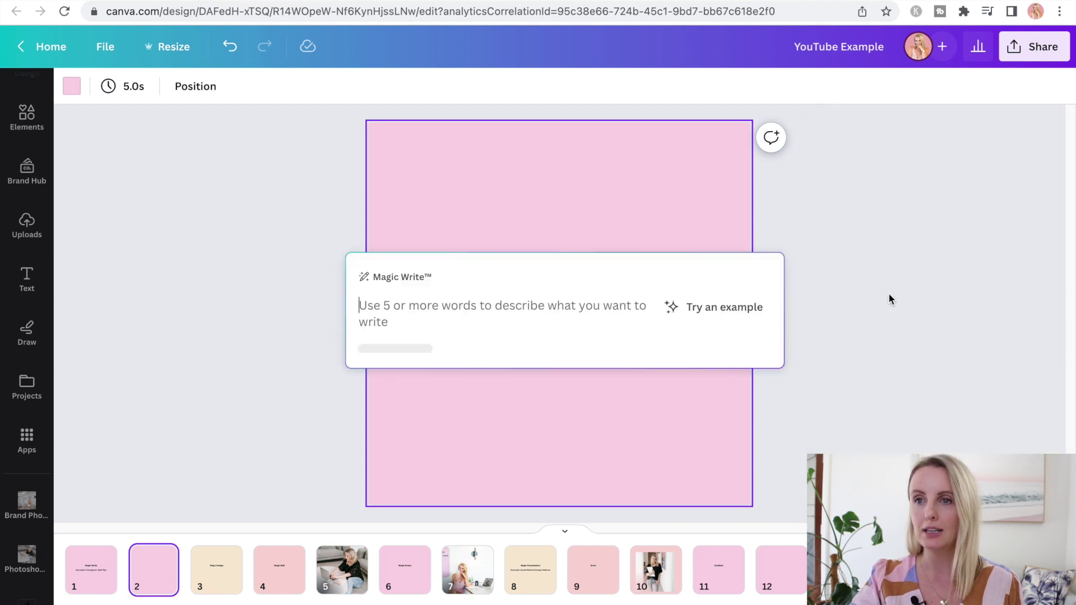
click(74, 585)
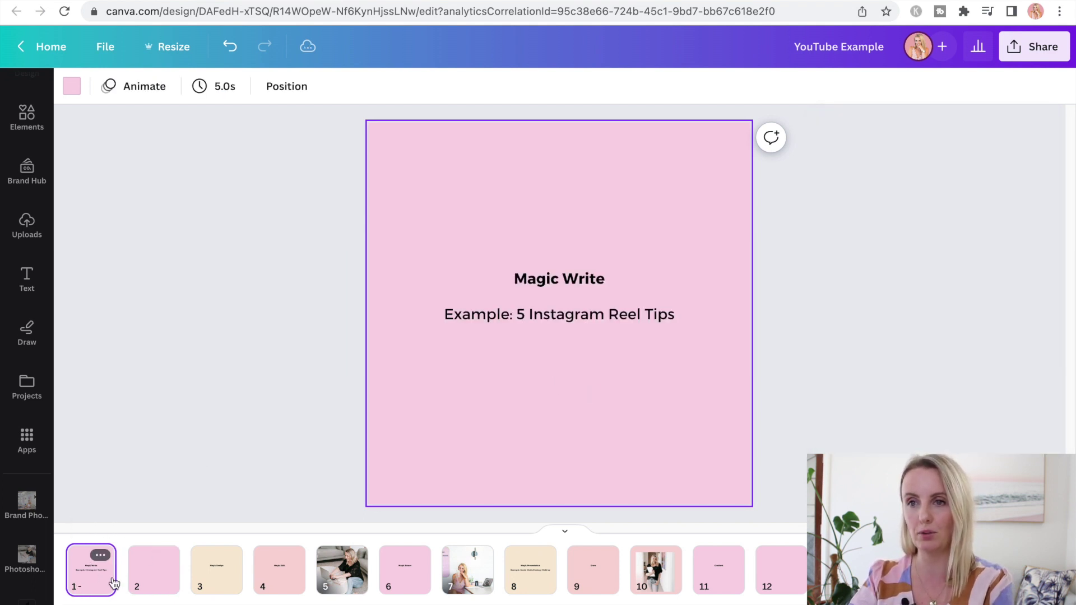
click(143, 586)
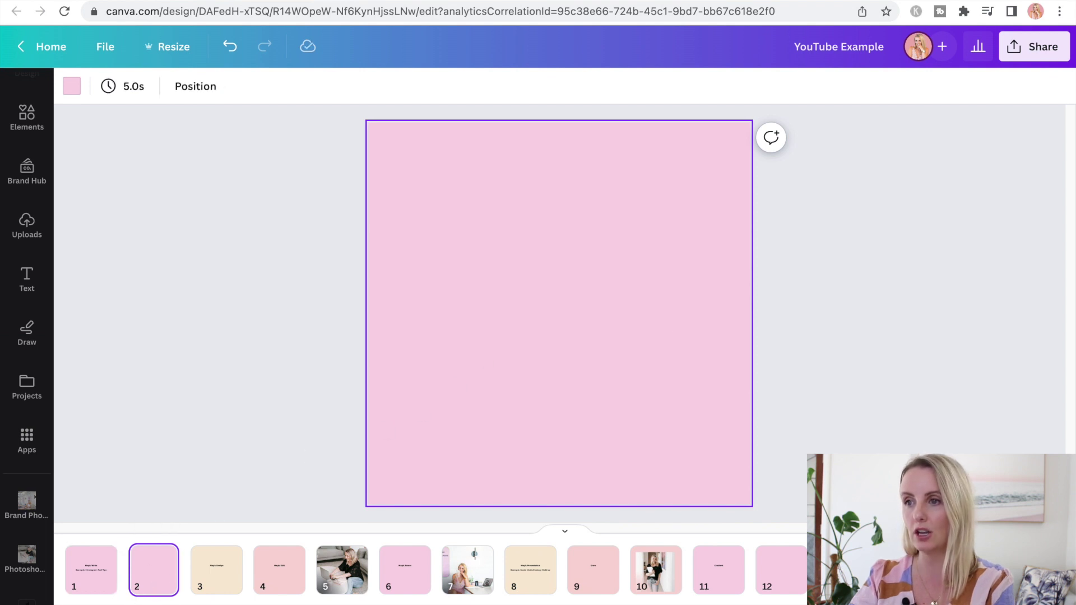
key(slash)
click(897, 308)
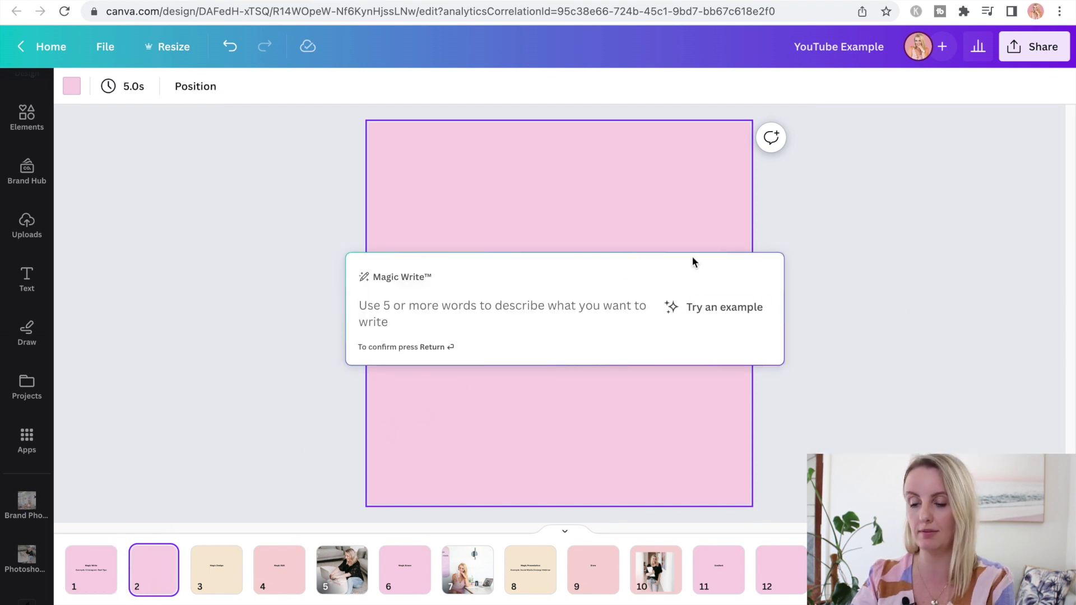
text(5 Instagram )
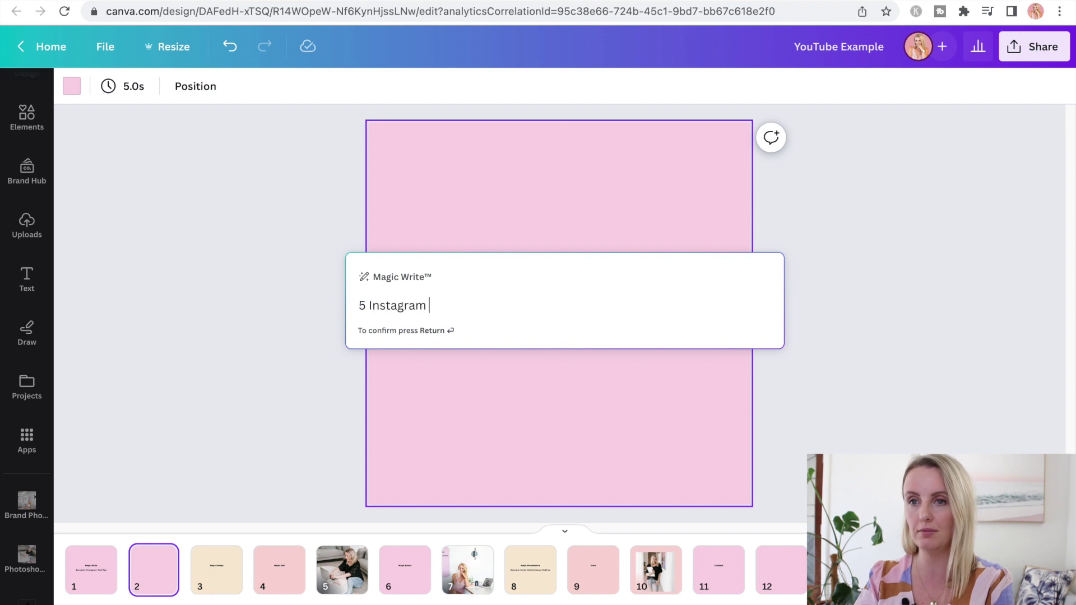
text(Reel Tips)
key(Return)
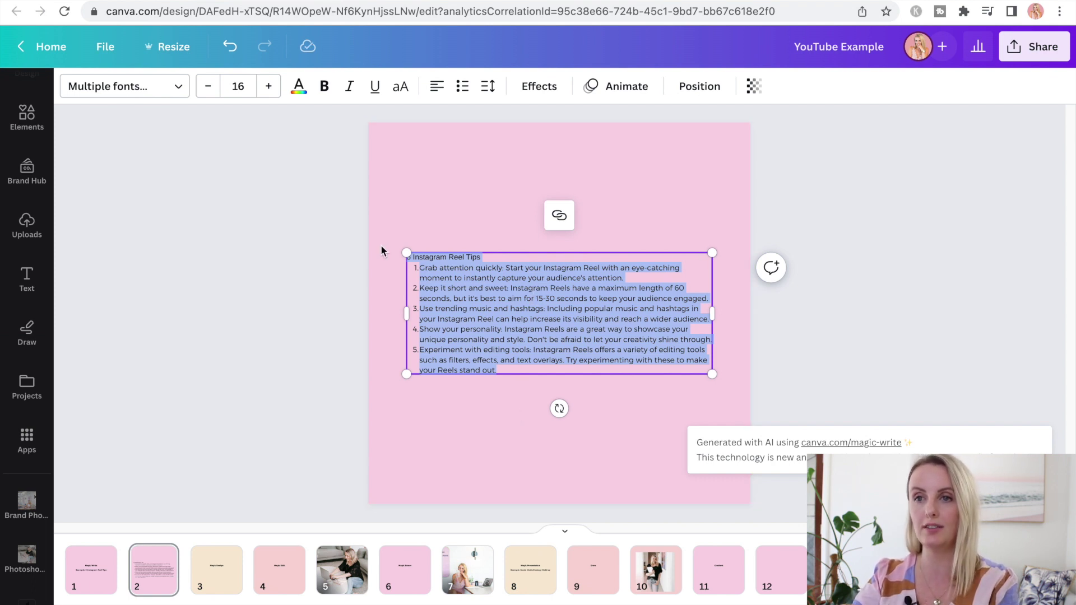
drag(404, 258, 416, 228)
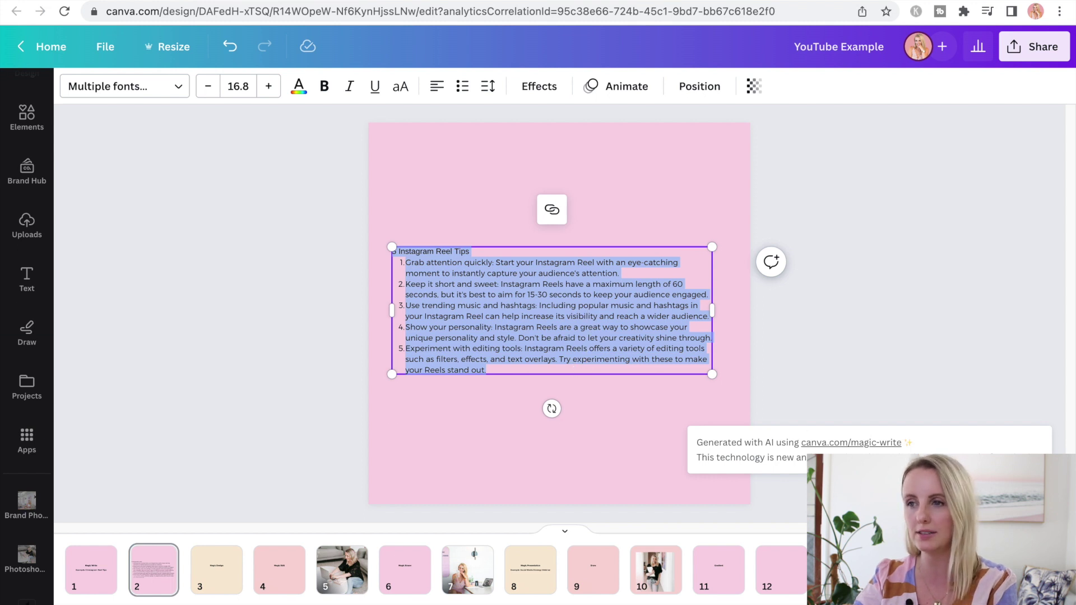
Rewrite the tips shorter with Magic Write, scale the text to 21.4 and reposition it
key(slash)
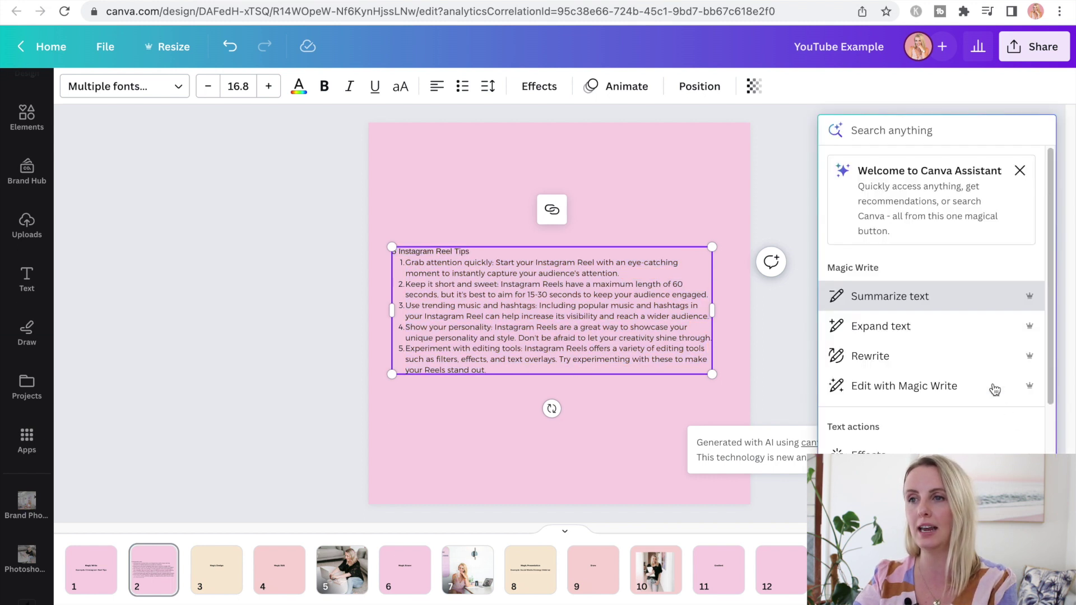
click(921, 318)
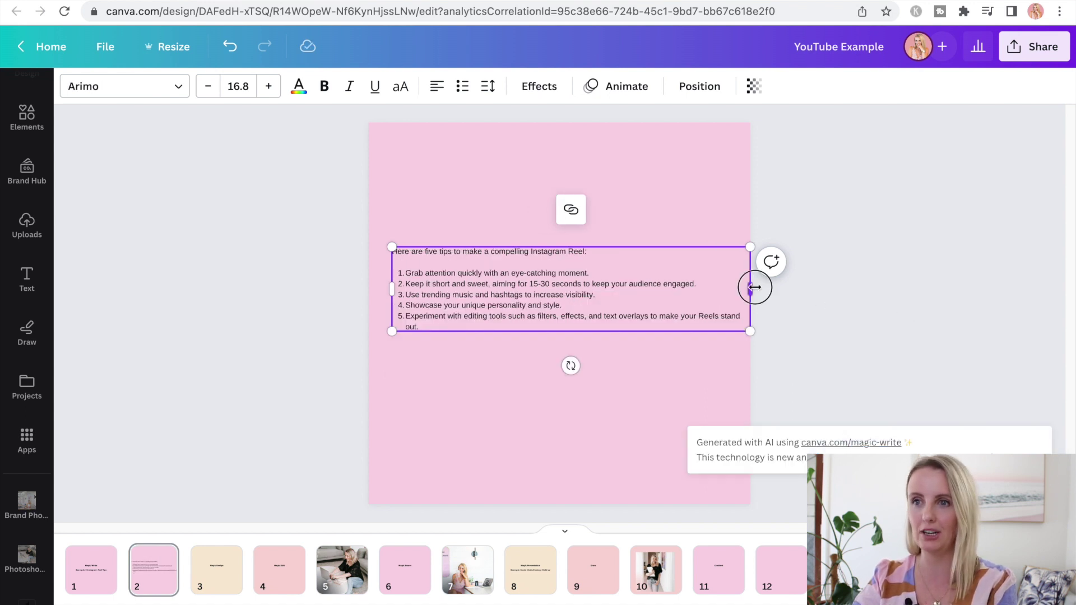
click(689, 279)
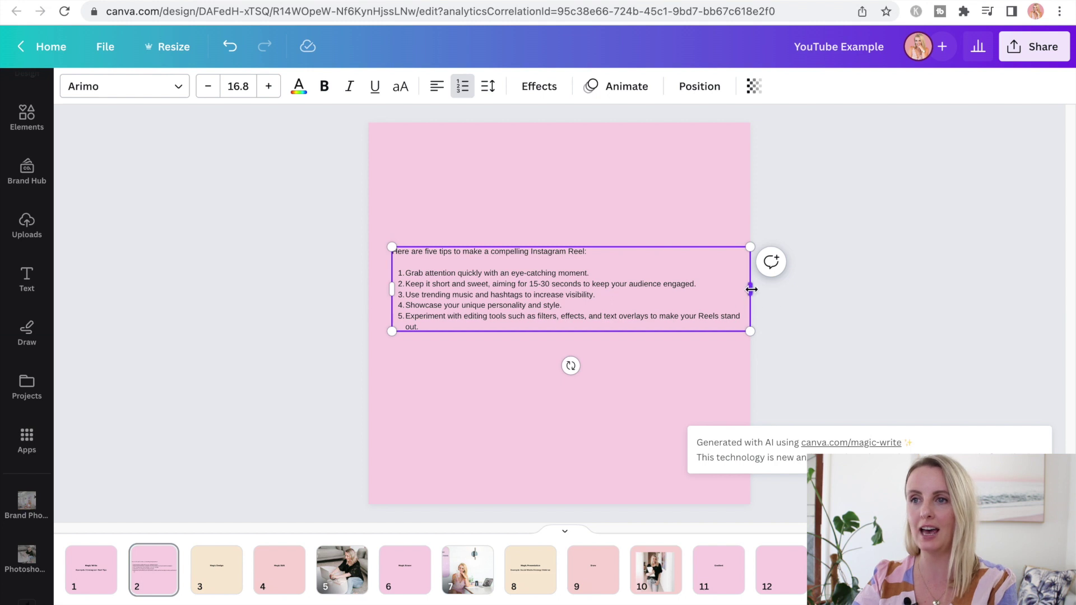
drag(716, 287, 674, 292)
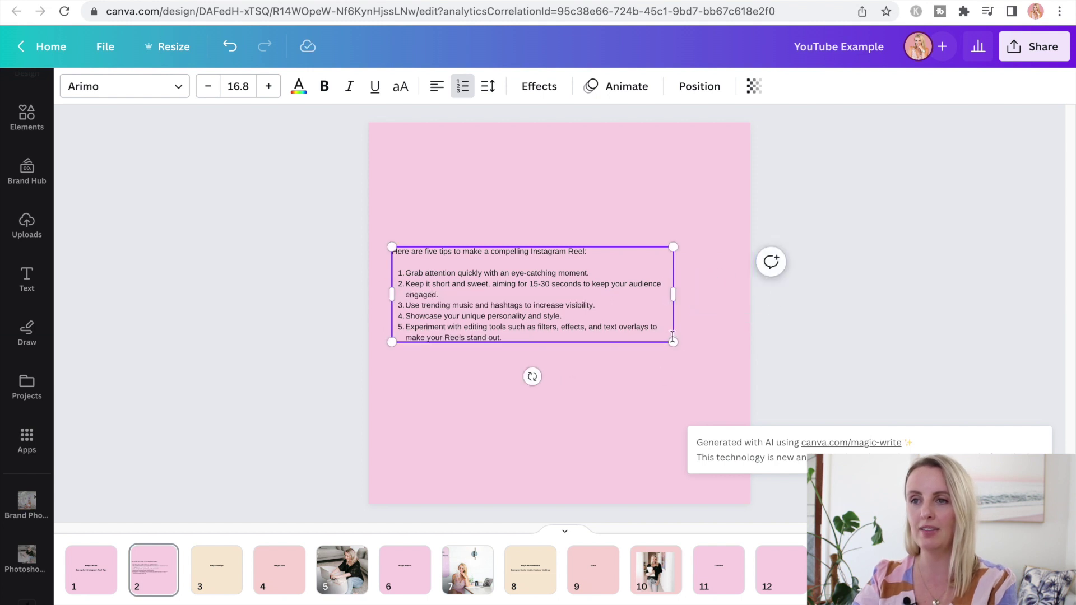
drag(674, 344, 714, 461)
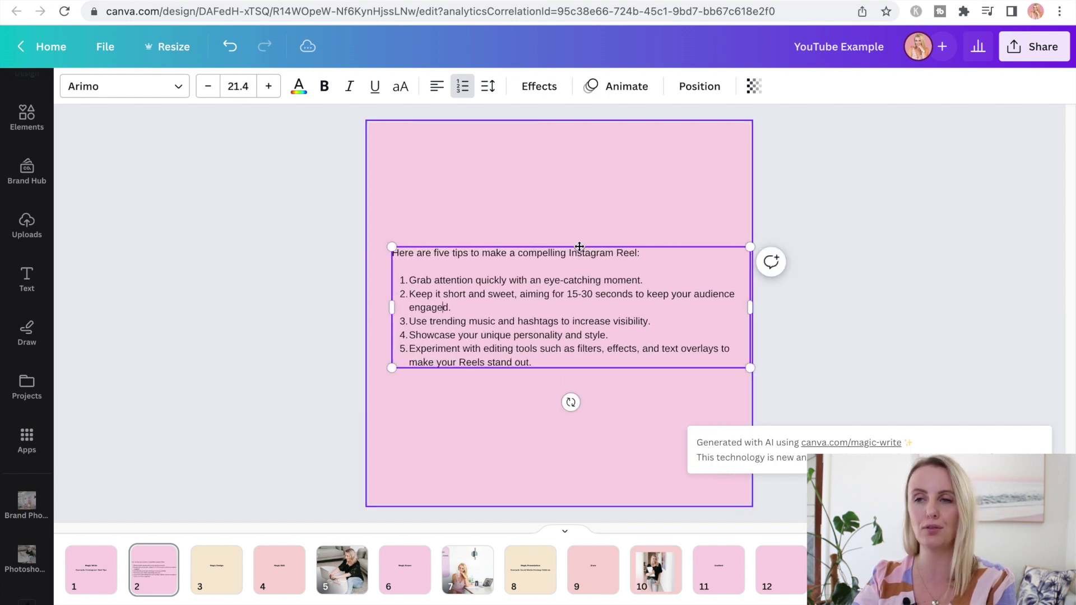
mouse_move(615, 248)
mouse_down()
mouse_move(588, 250)
mouse_move(602, 250)
mouse_up()
click(609, 245)
click(611, 275)
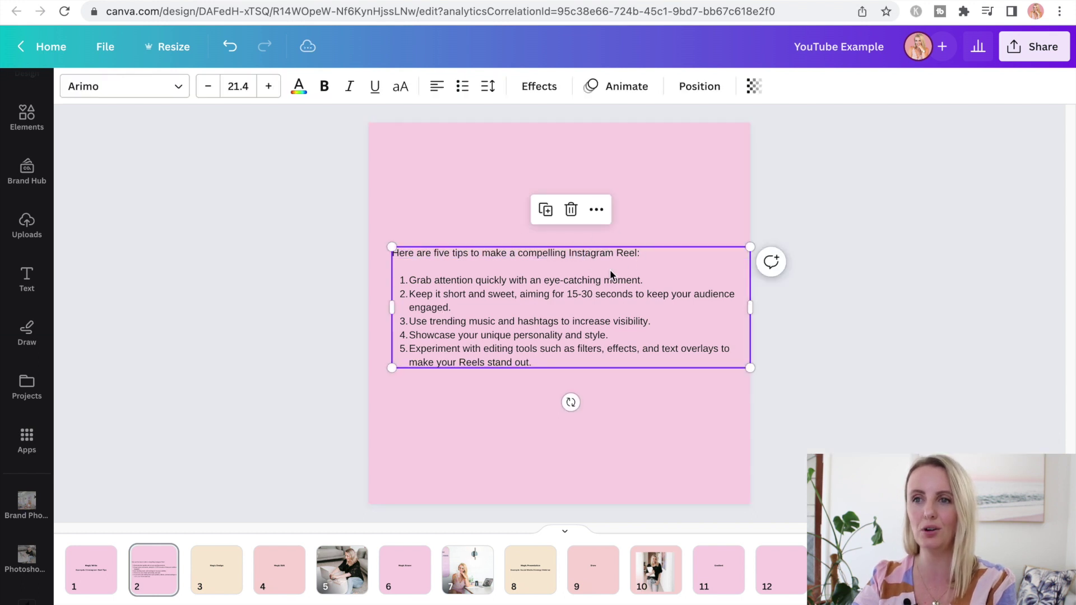
mouse_move(615, 298)
mouse_down()
mouse_move(591, 300)
mouse_move(615, 293)
mouse_move(607, 300)
mouse_up()
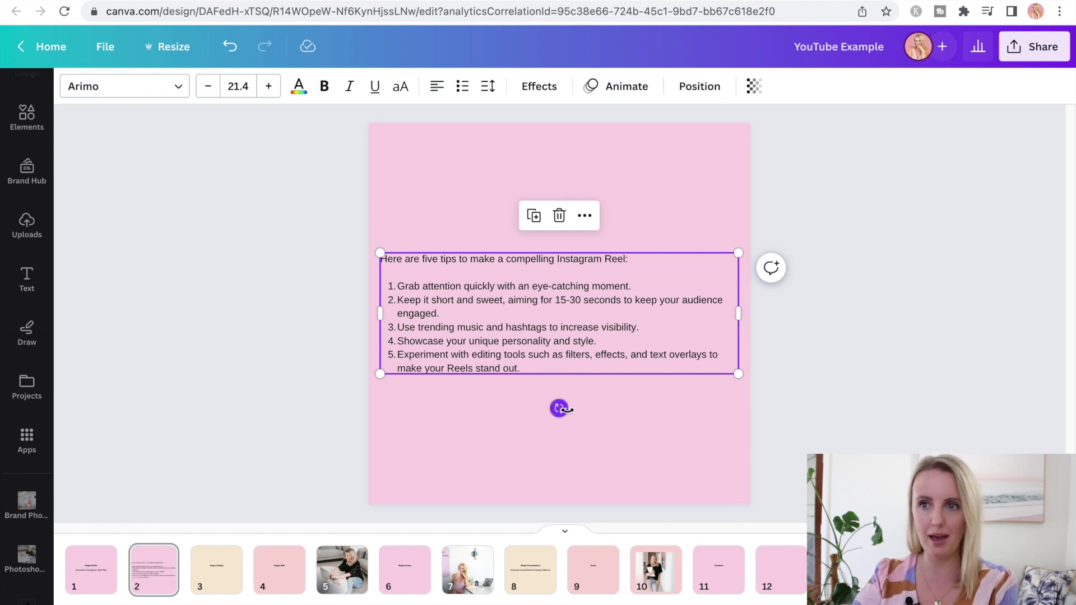
From page 3, search Canva Assistant for 'magic design' to reach the Canva home page
click(200, 590)
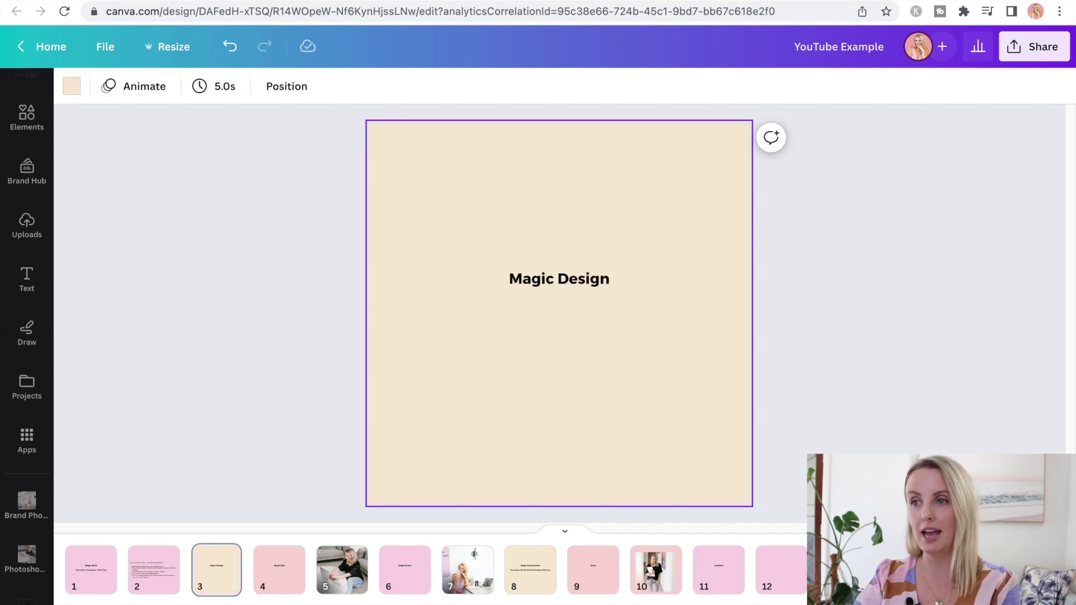
key(slash)
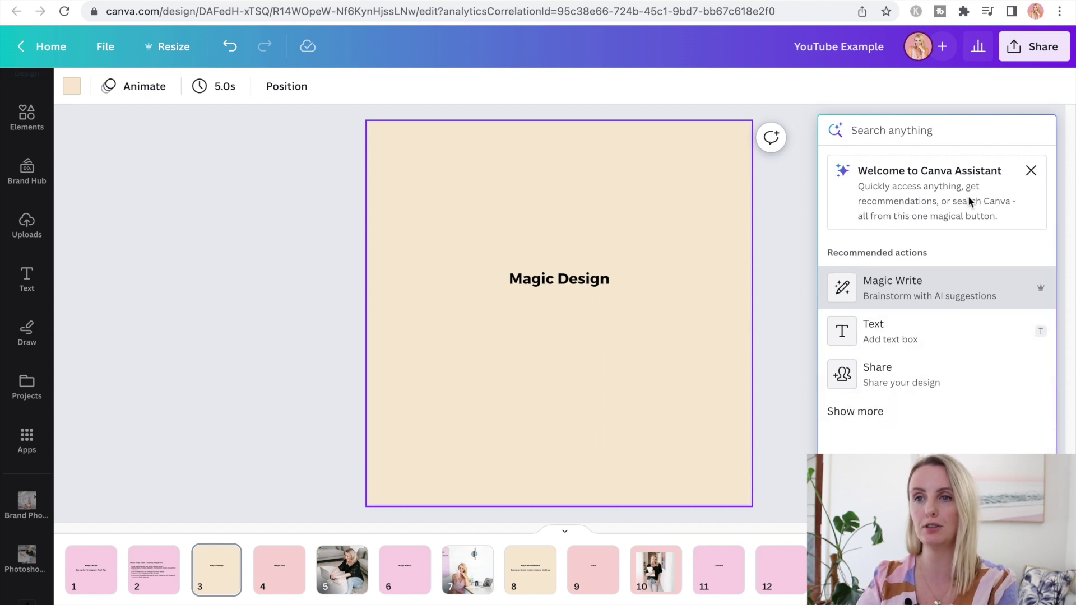
text(magic )
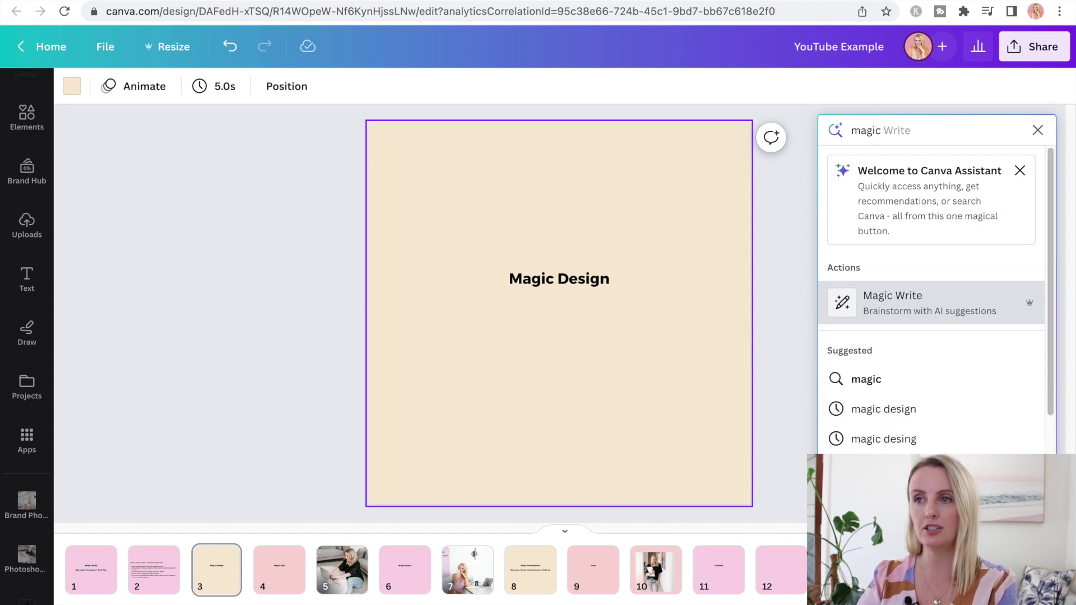
text(design)
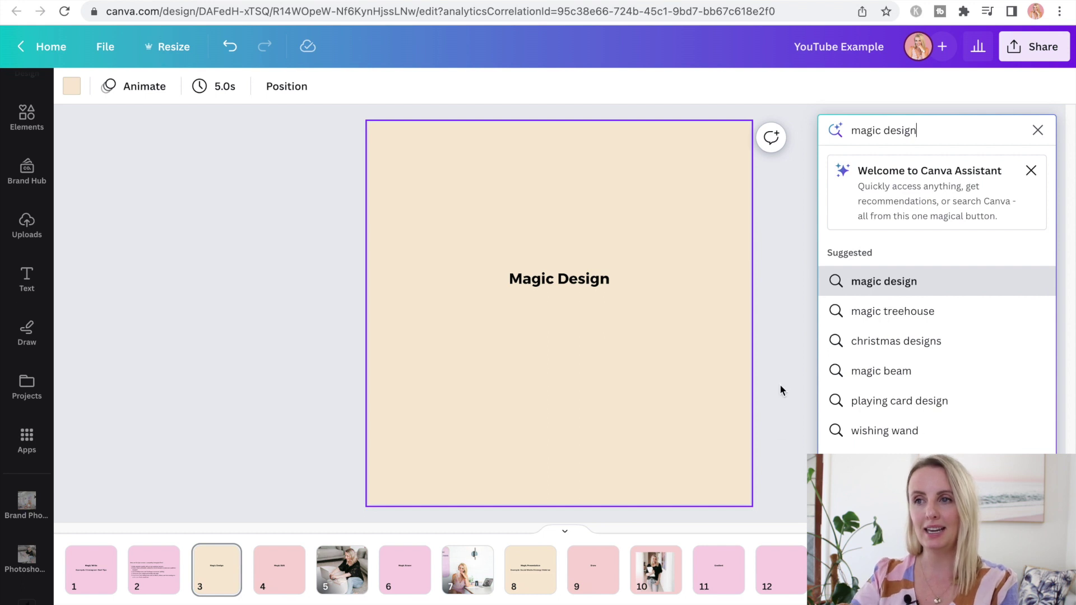
click(855, 286)
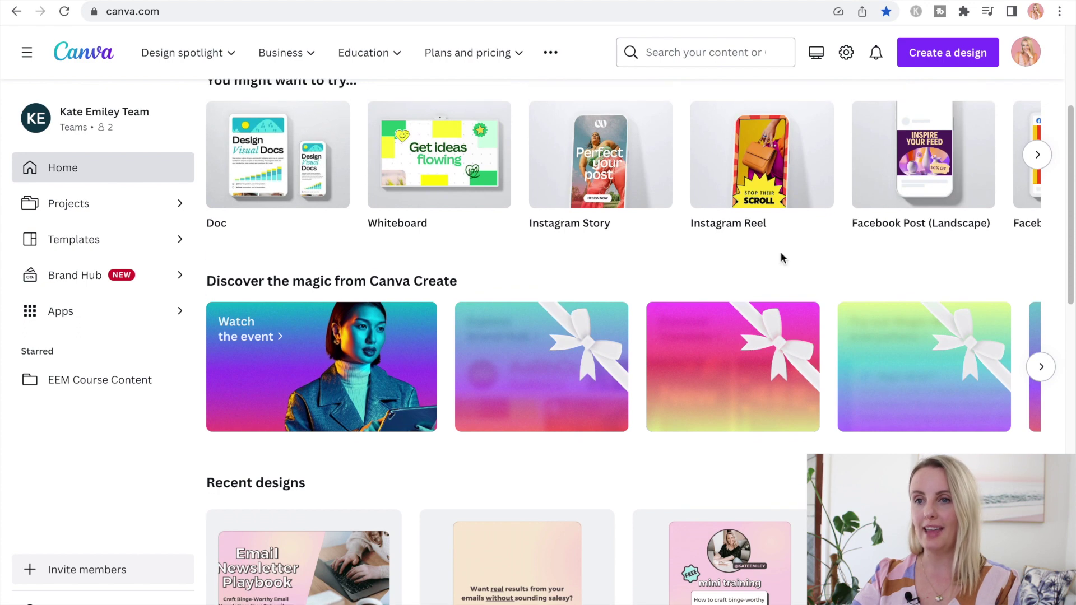
Start Magic Design from the Canva Create showcase and upload a brand photo to generate templates
click(1040, 374)
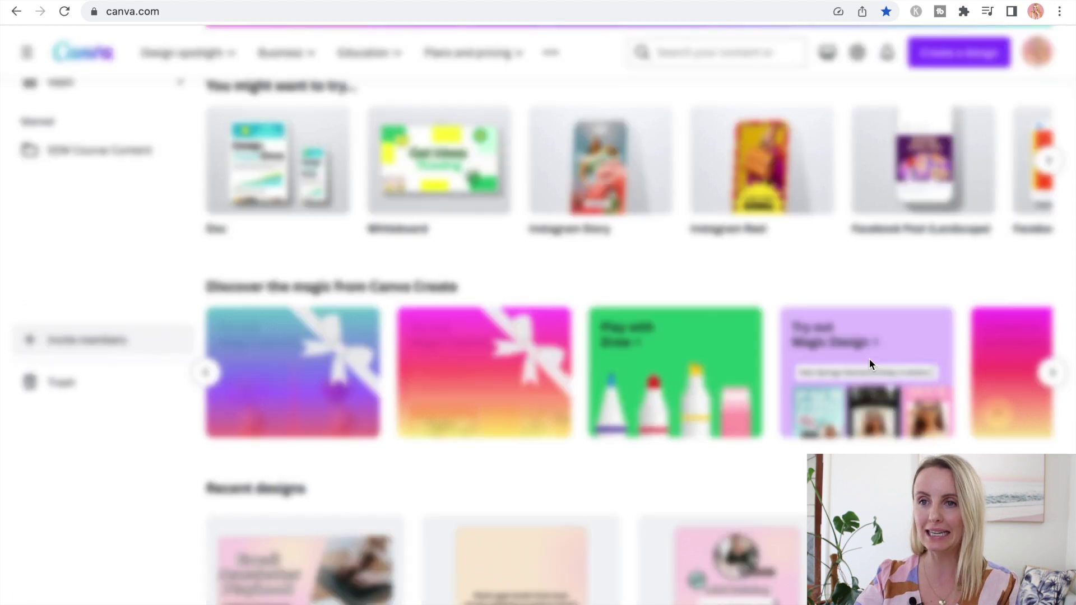
click(869, 363)
click(276, 369)
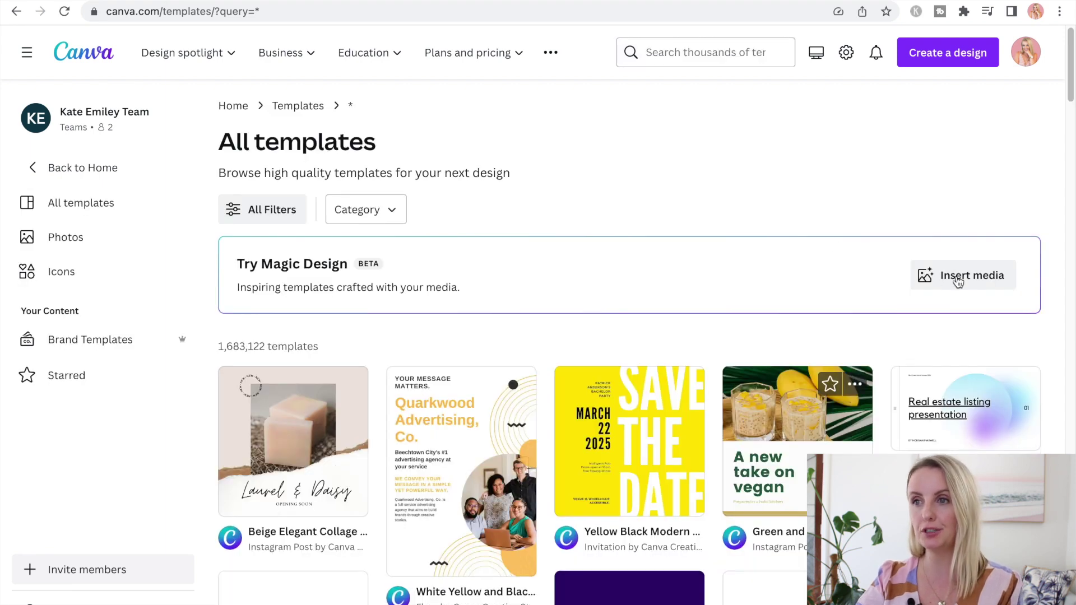
click(945, 289)
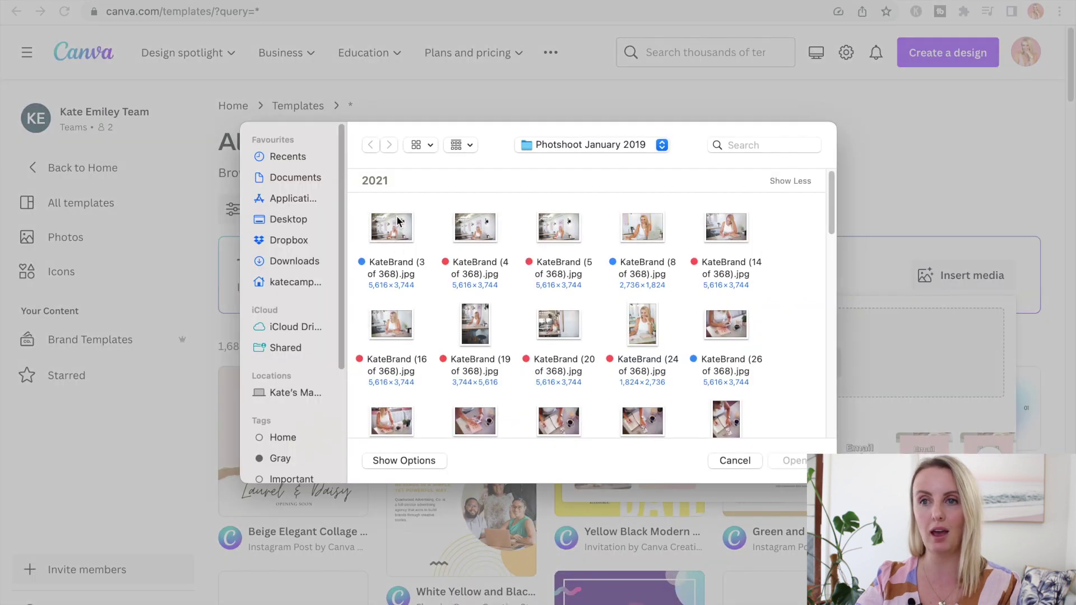
double_click(649, 240)
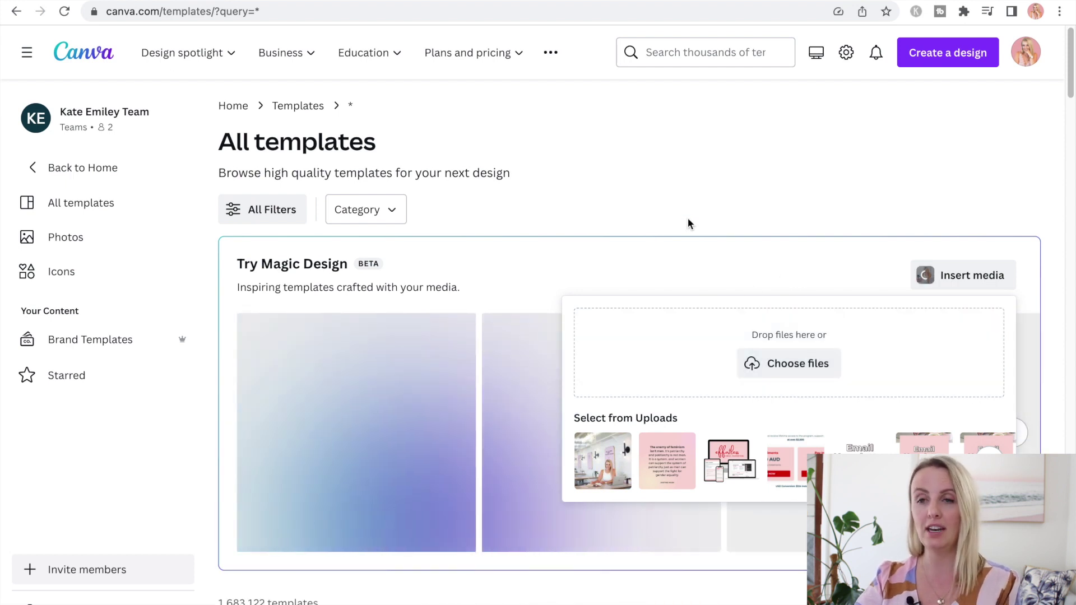
click(711, 273)
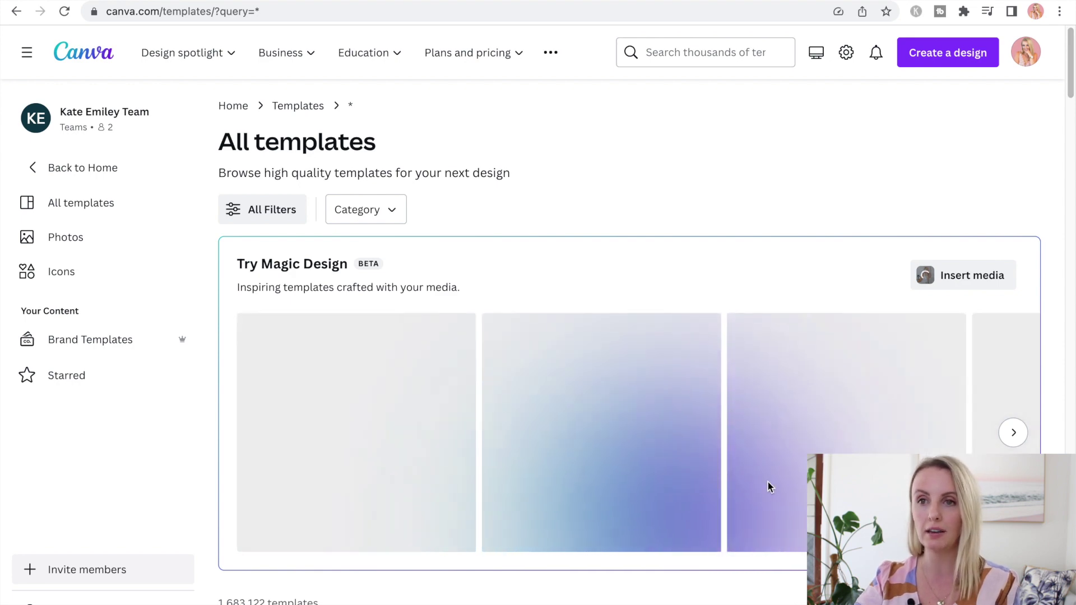
scroll(897, 426, down, 2)
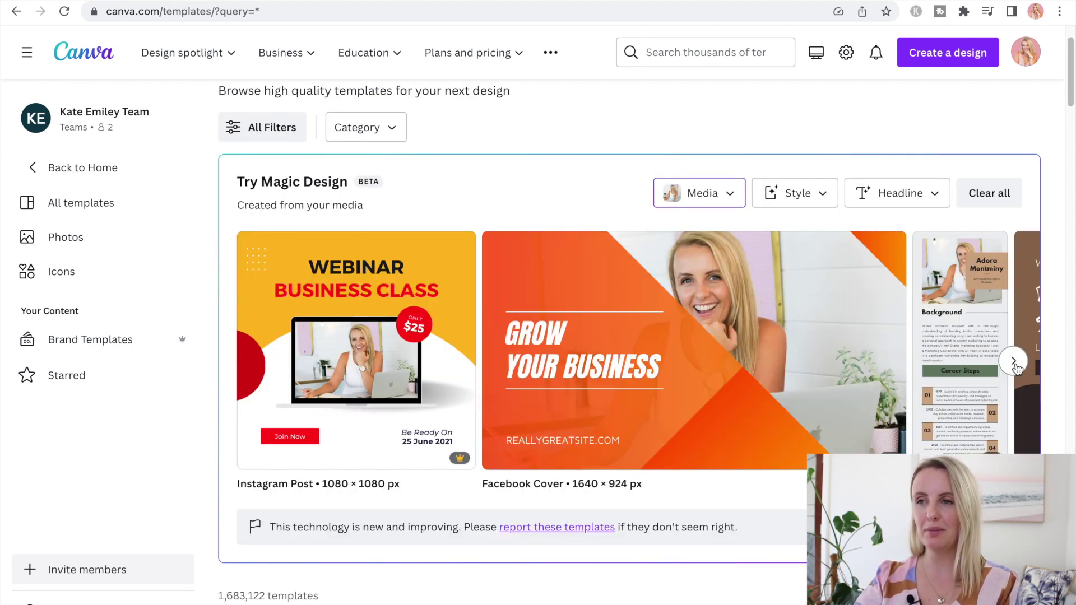
Browse more Magic Design suggestions and preview the E-Commerce Webinar template
click(1015, 363)
click(1014, 363)
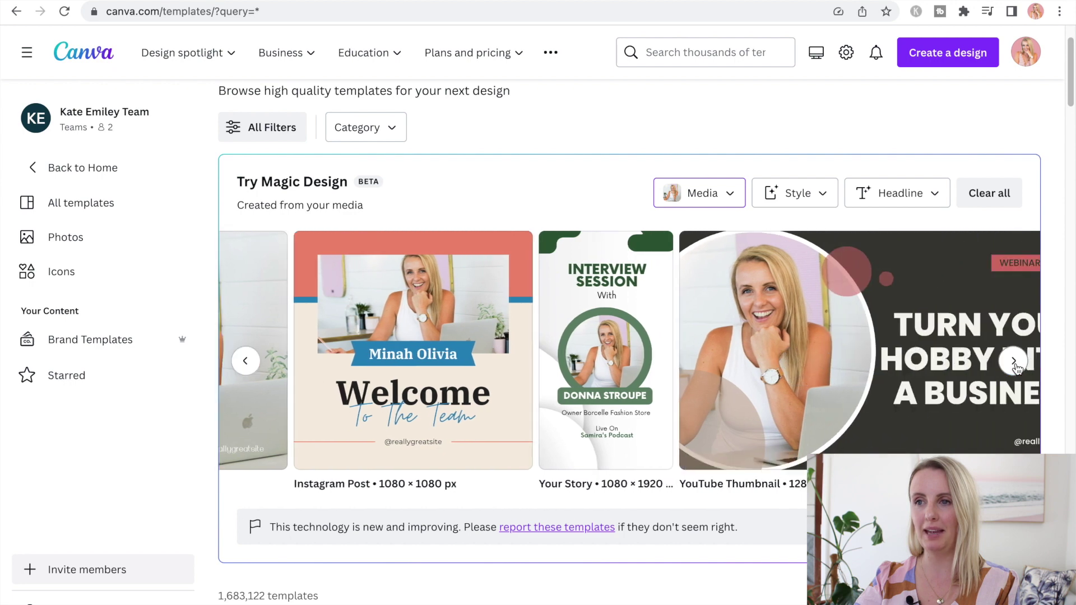
click(1016, 365)
click(1014, 365)
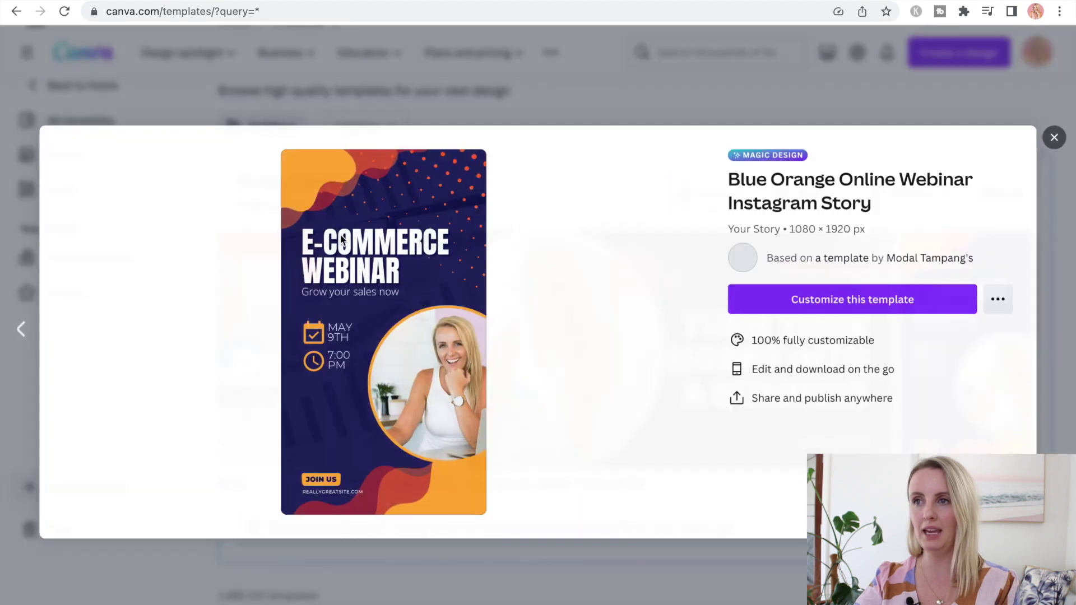
click(1058, 137)
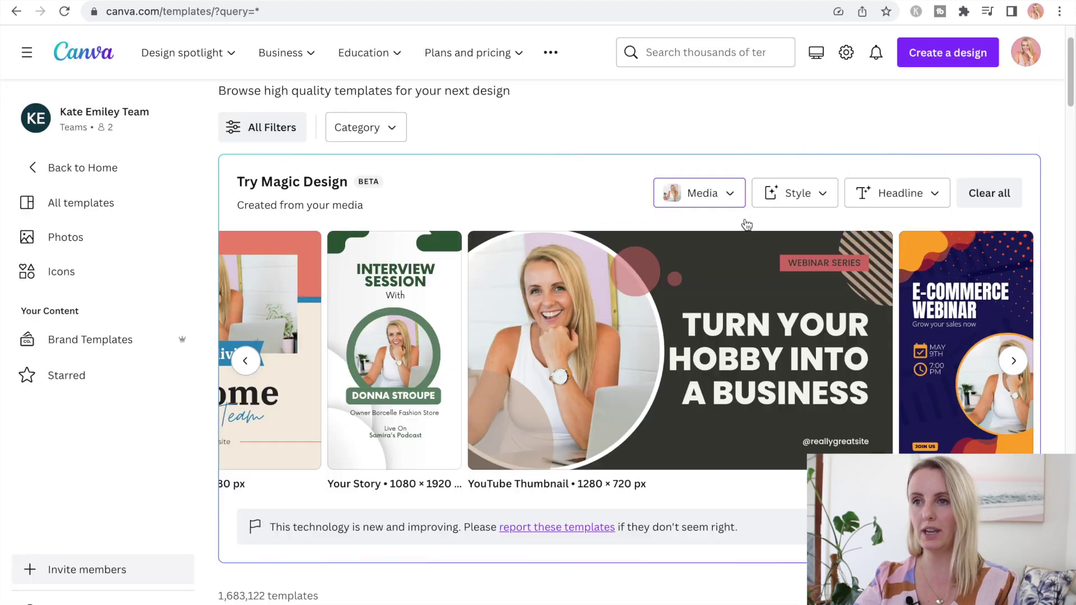
Choose the Minimalist vibe in the Magic Design style options
click(793, 204)
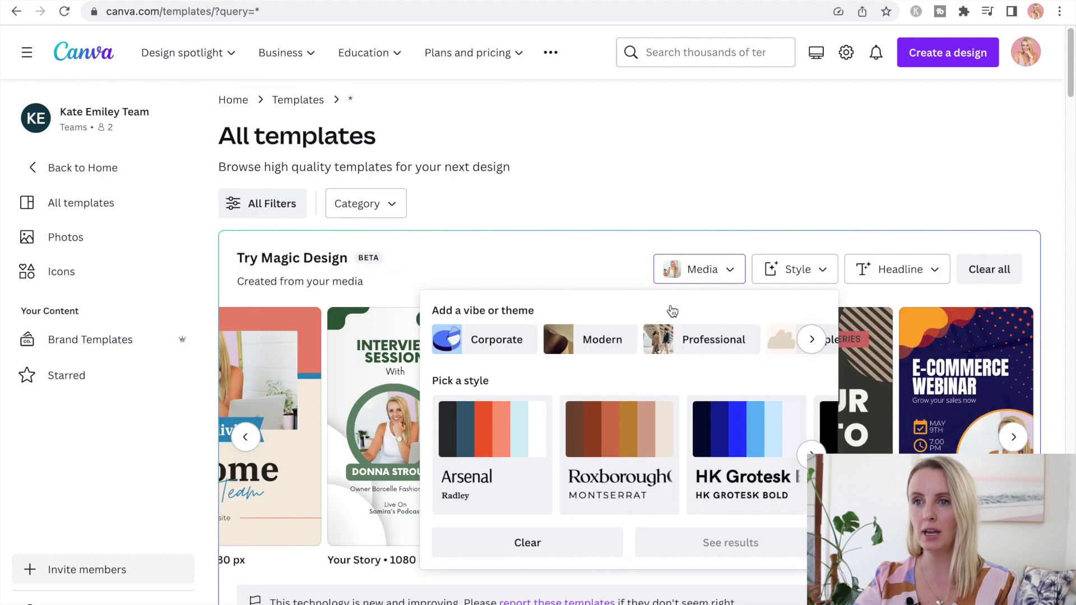
click(811, 339)
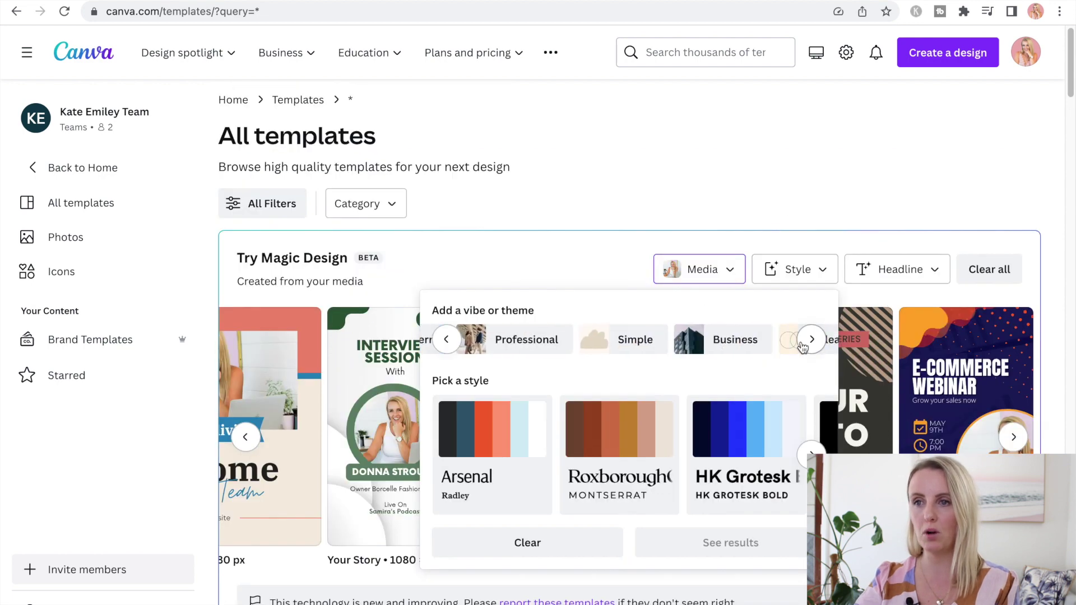
click(808, 344)
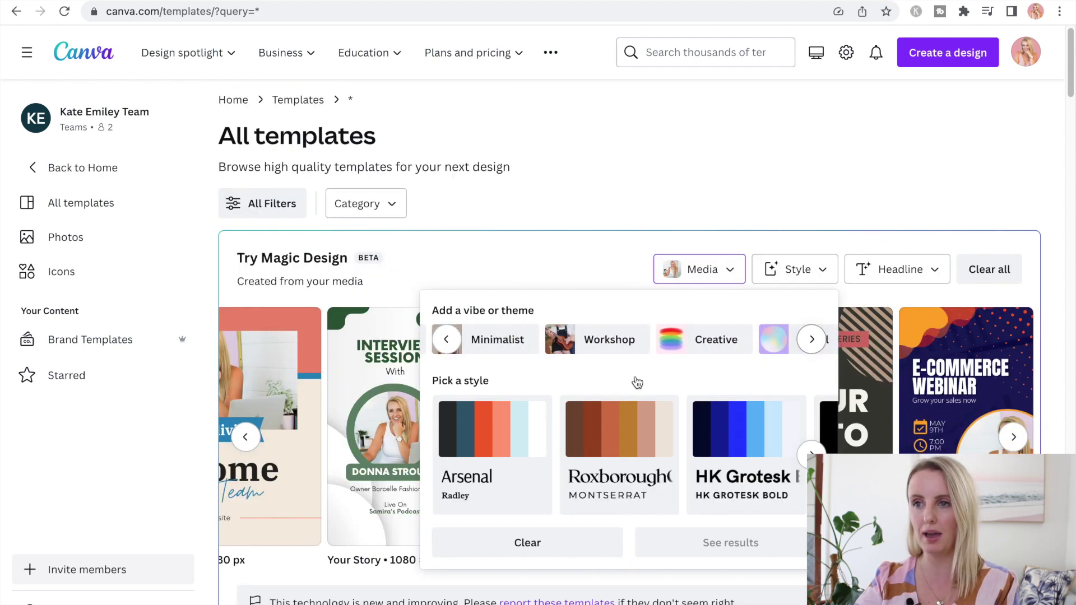
click(446, 343)
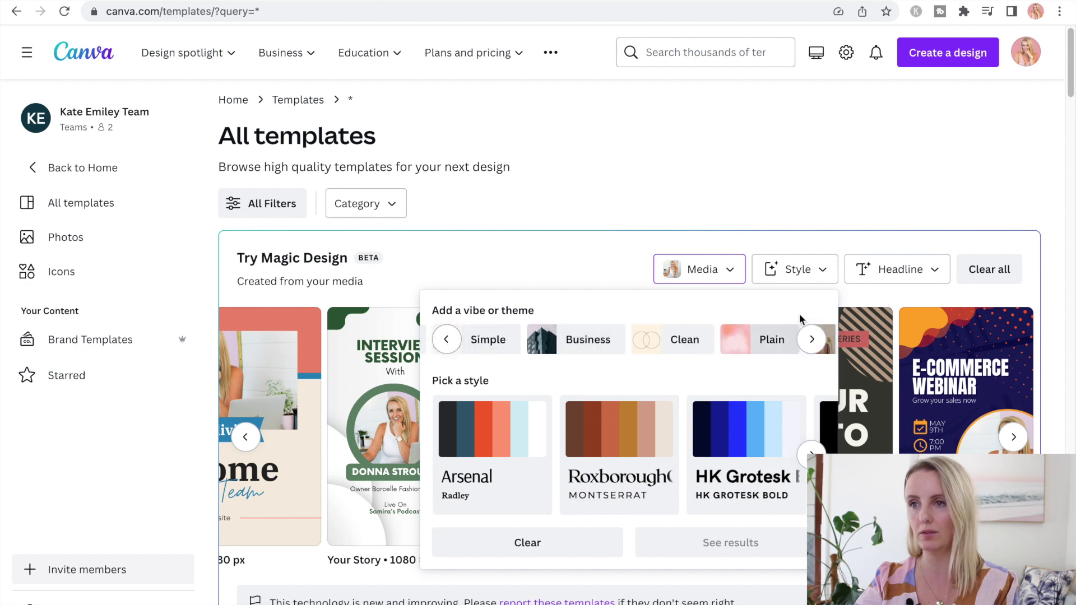
click(811, 340)
click(494, 343)
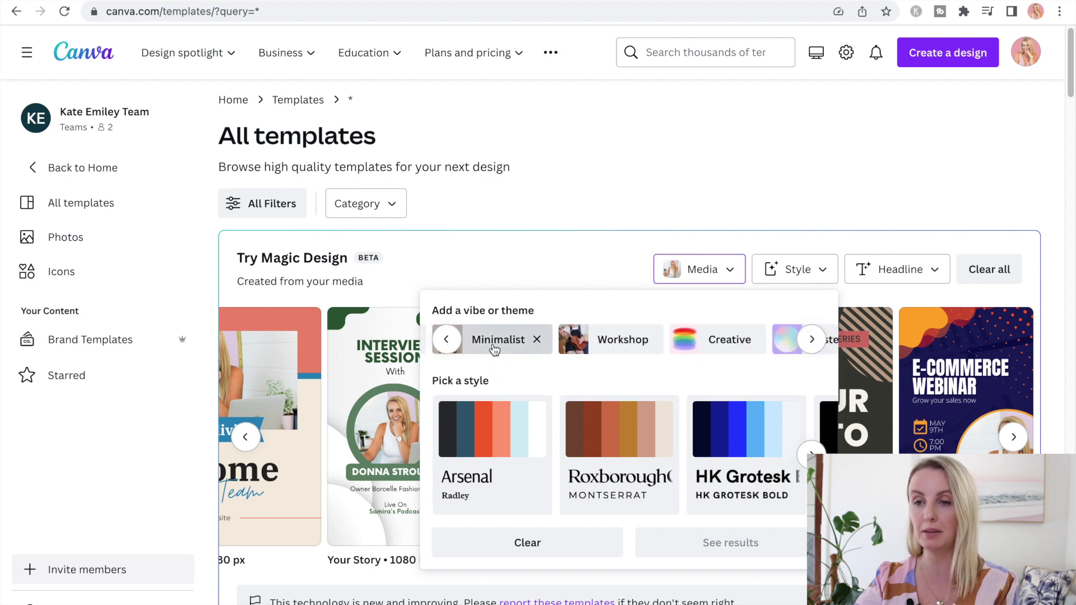
Pick the Homemade colour and font style and apply it to the results
click(810, 456)
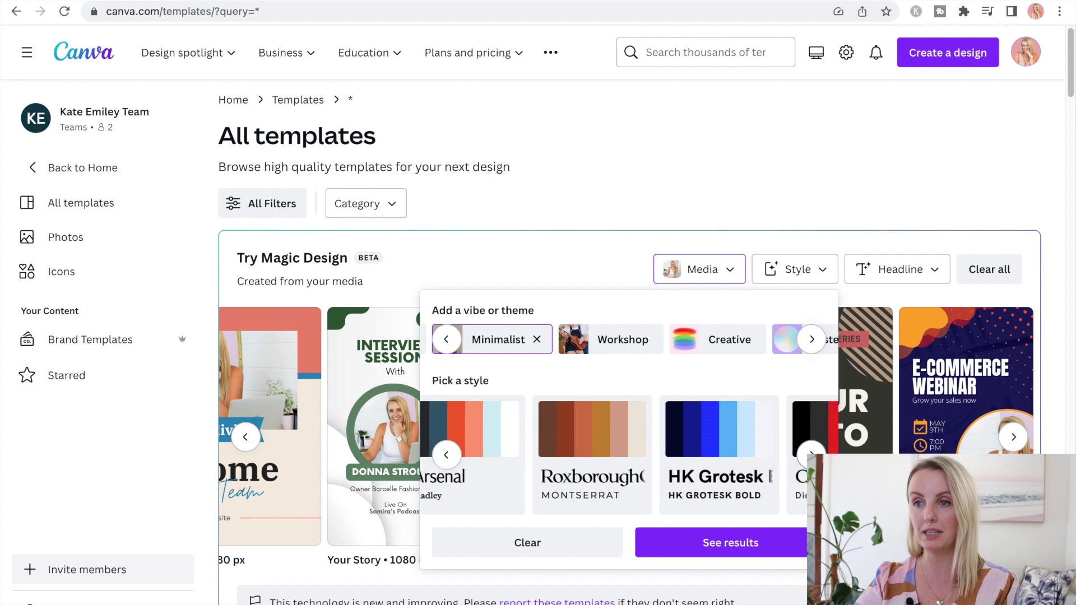
click(811, 456)
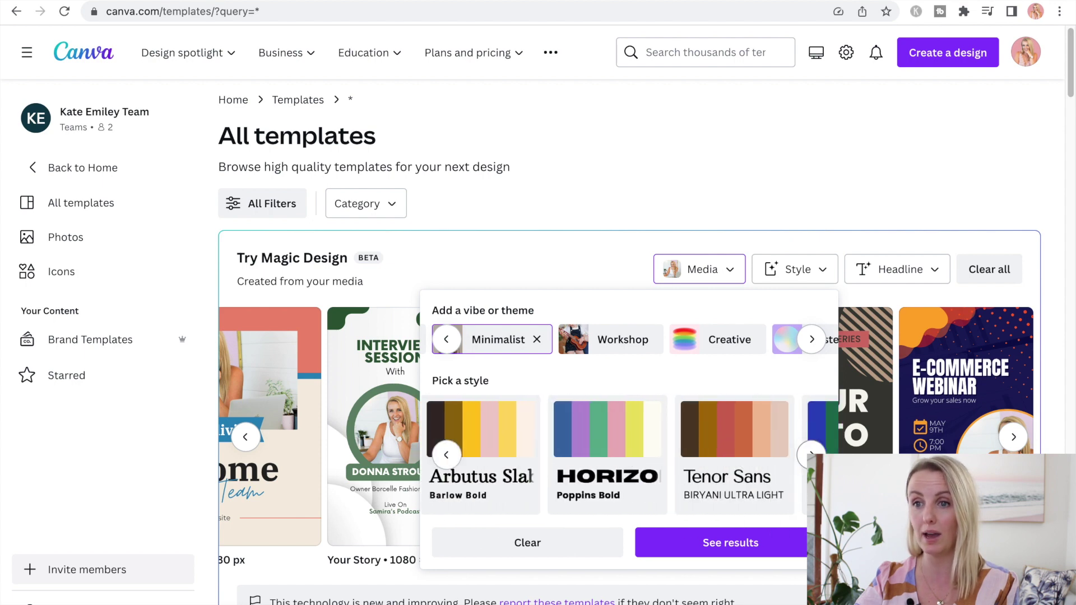
scroll(629, 455, right, 10)
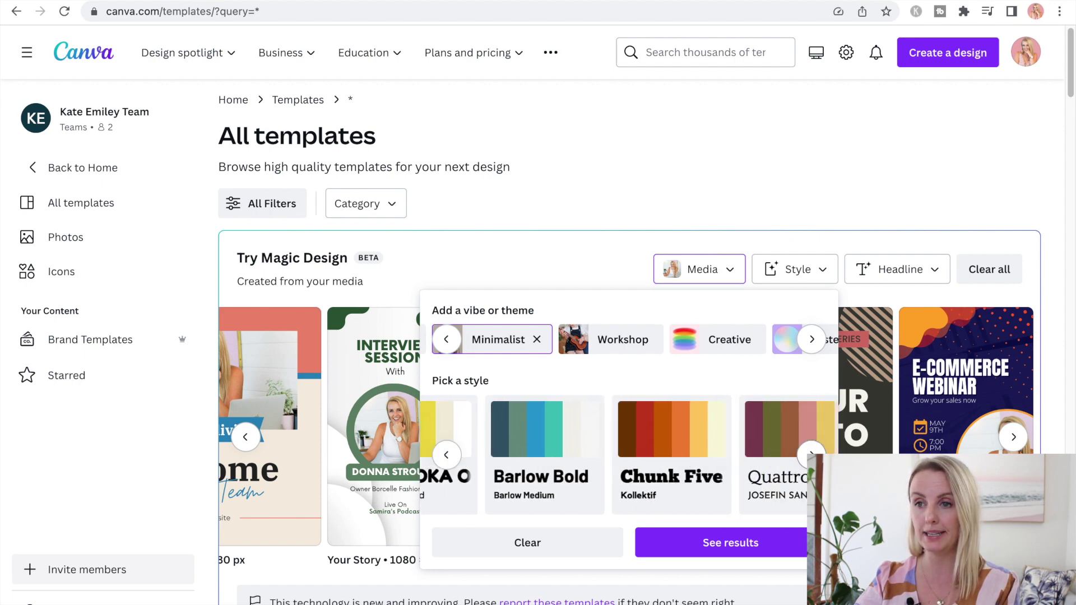
scroll(583, 498, right, 8)
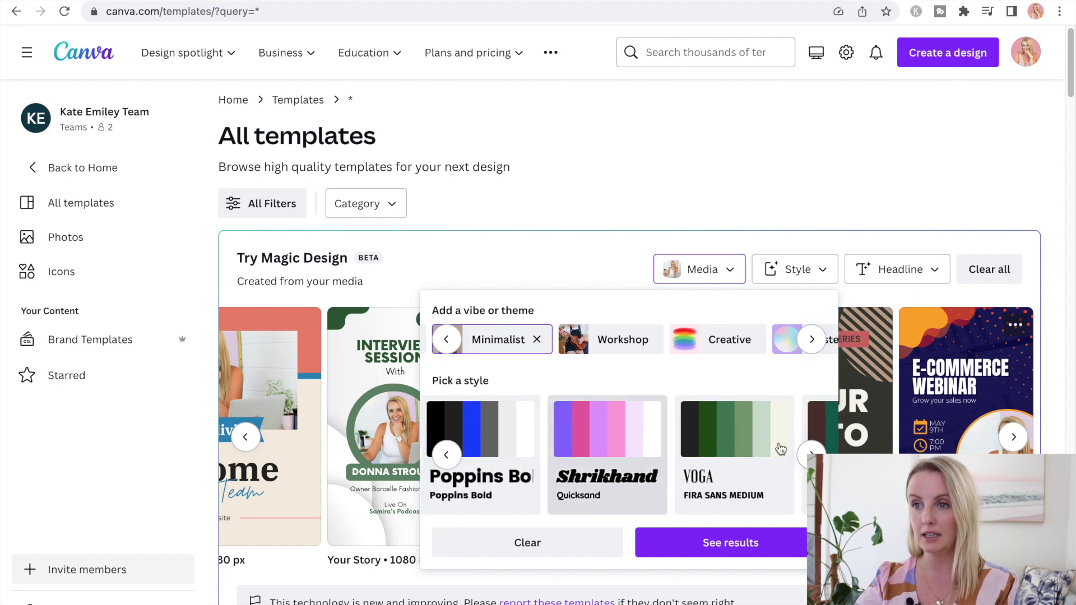
click(812, 455)
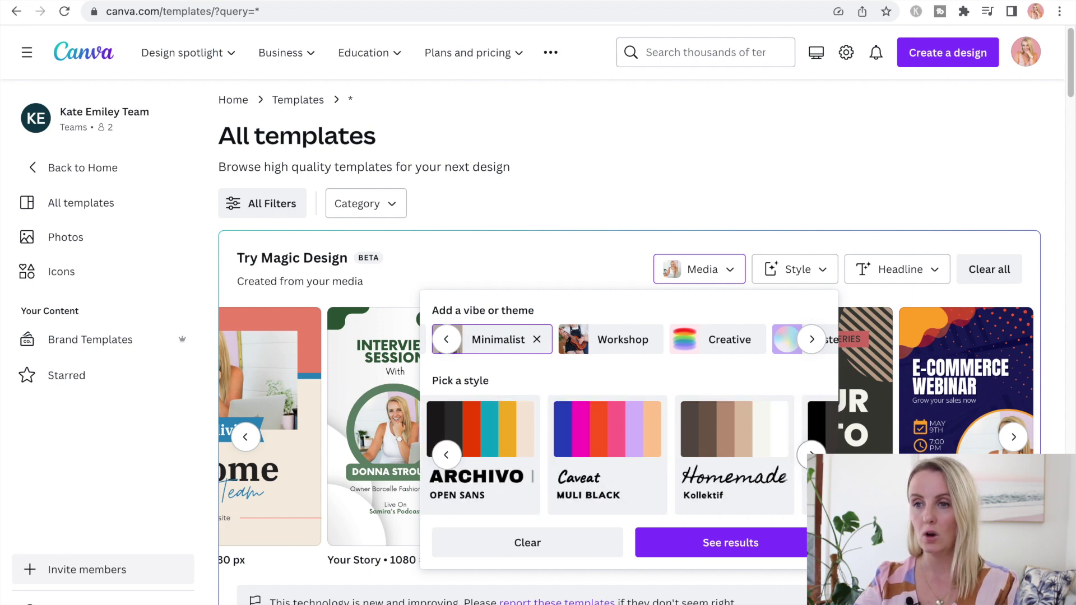
click(712, 430)
click(698, 541)
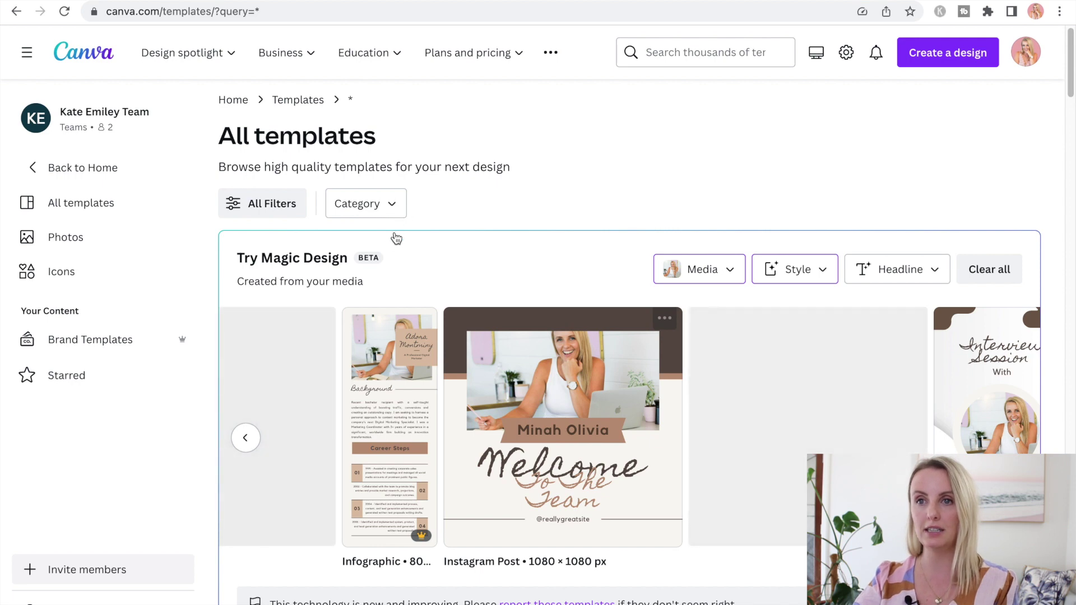
Filter the Magic Design suggestions to the Social Media > Instagram Post category
click(380, 213)
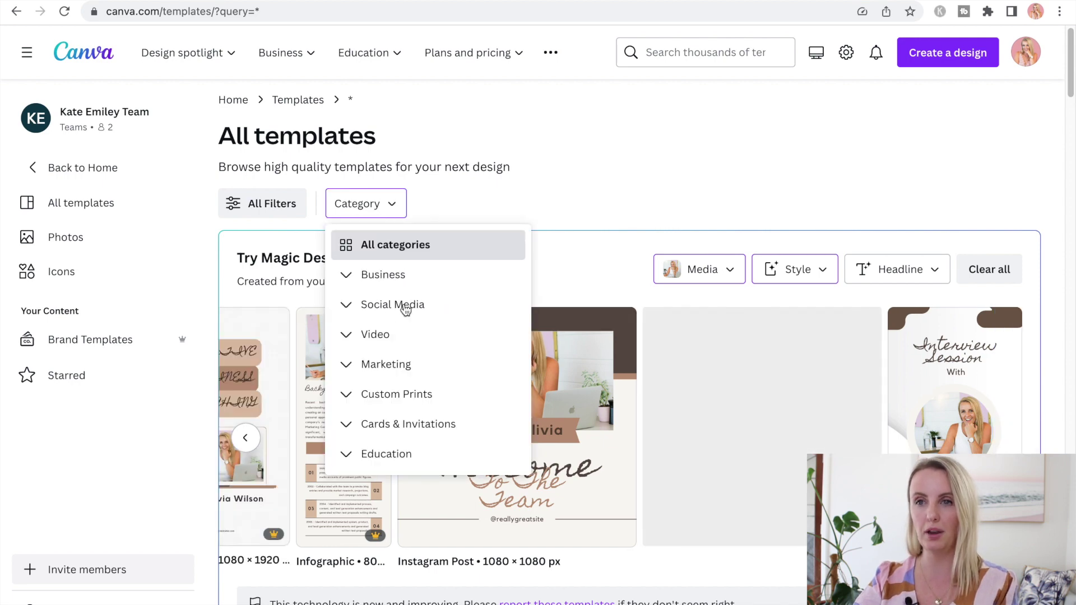
click(345, 307)
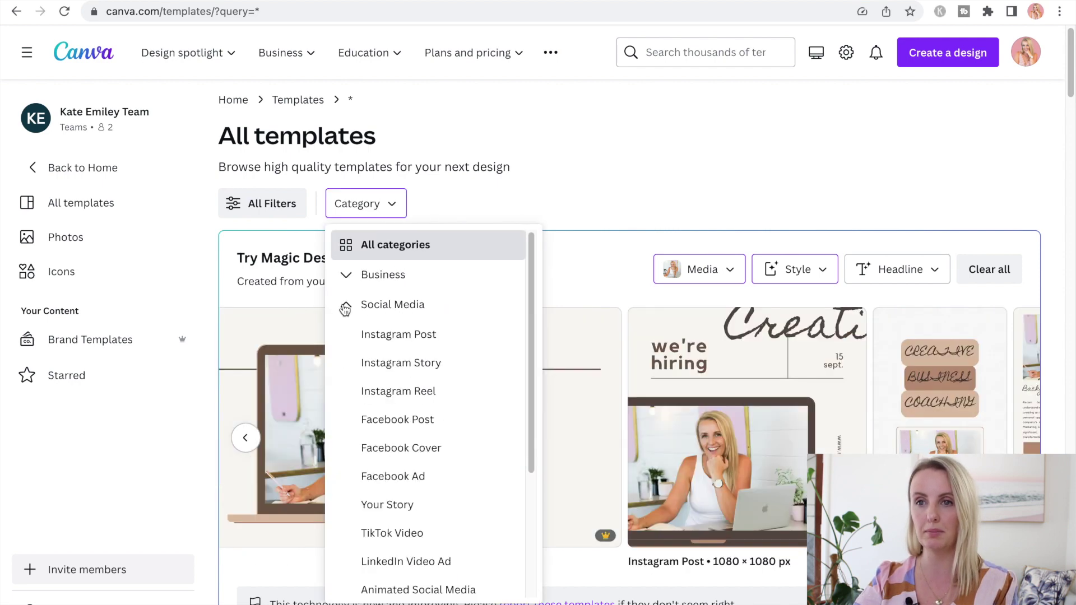
click(386, 336)
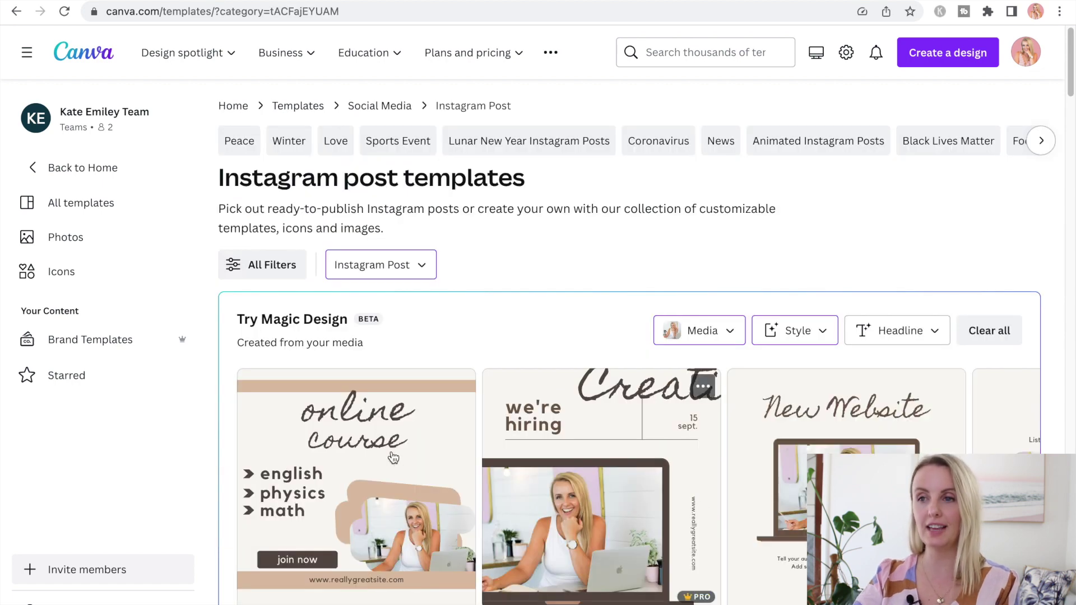
scroll(246, 504, right, 5)
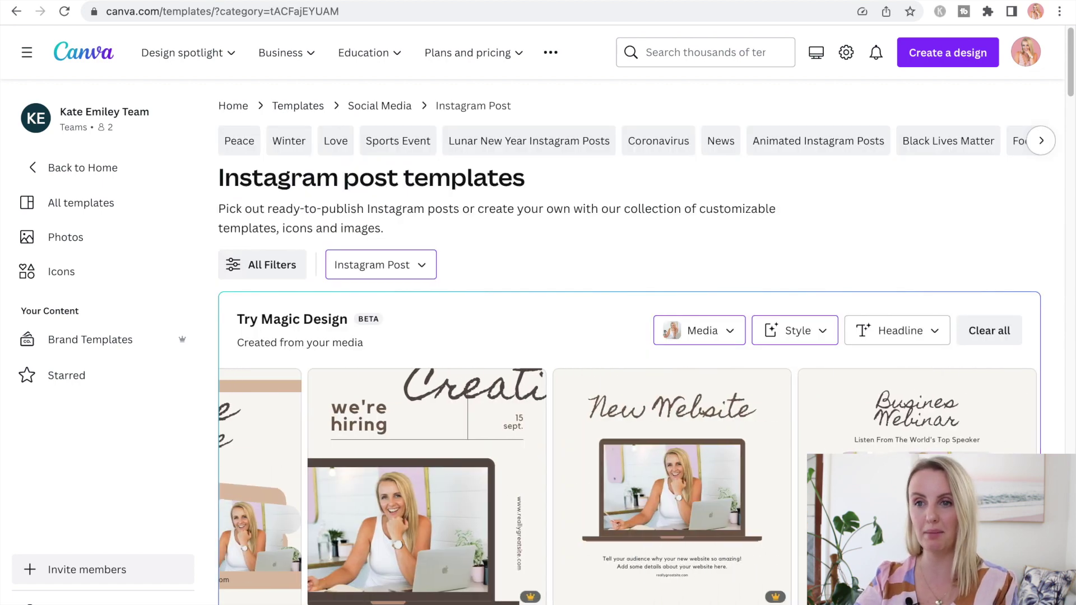
click(246, 501)
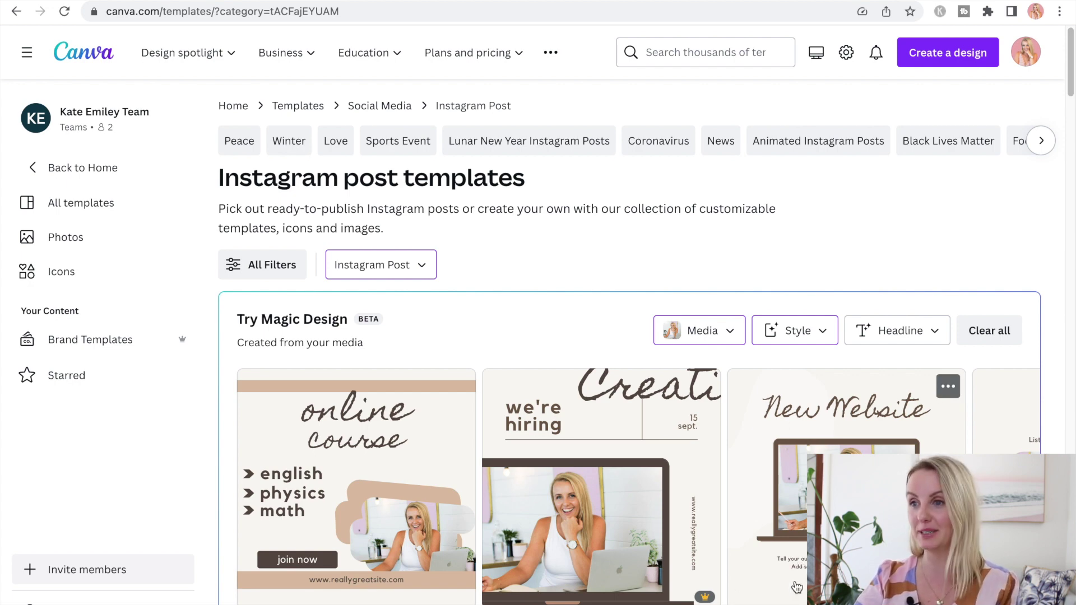
Return to the YouTube Example presentation on page 4, 'Magic Edit'
scroll(629, 486, right, 15)
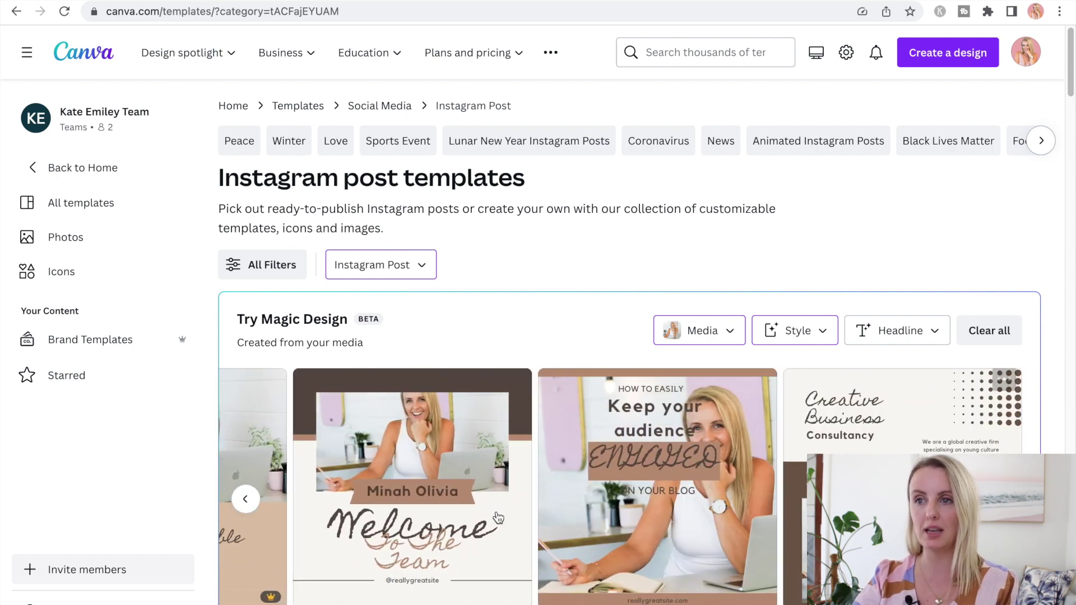
click(812, 332)
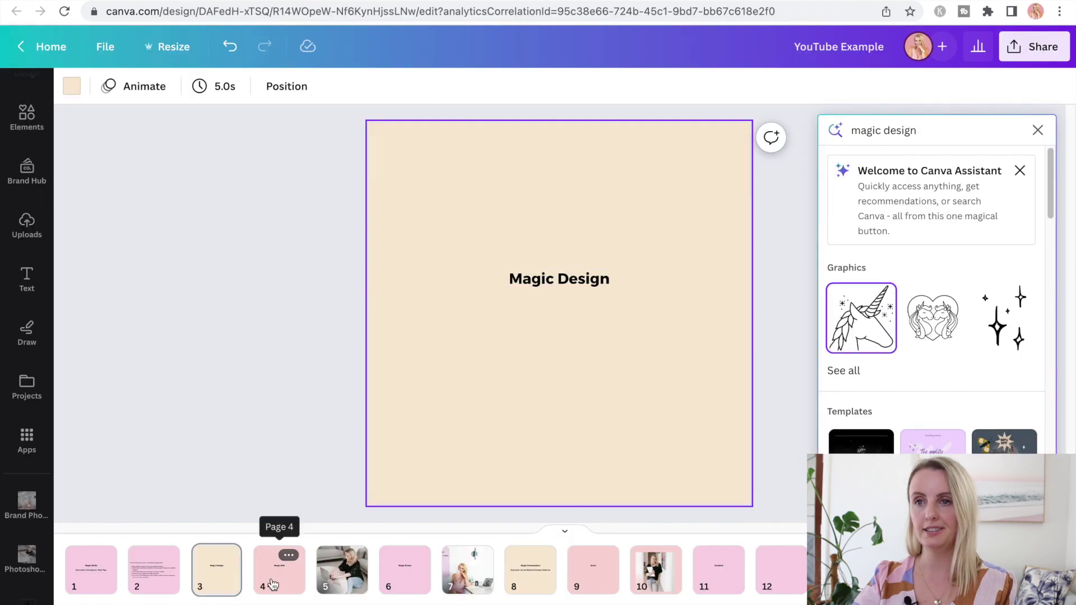
click(273, 585)
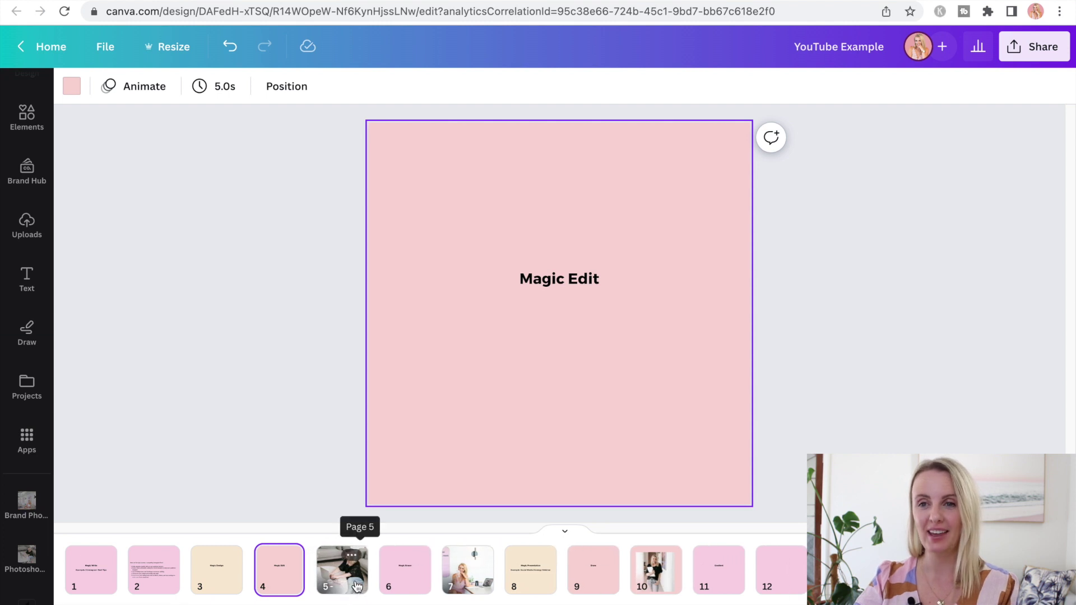
On page 5, select the laptop photo and open its Edit photo tools
click(330, 582)
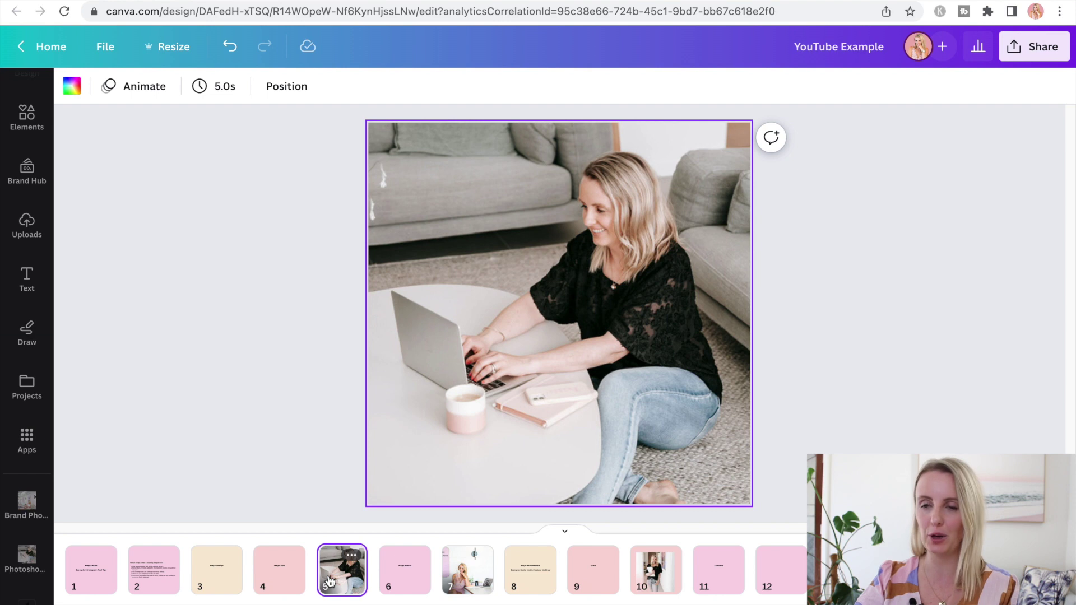
double_click(490, 408)
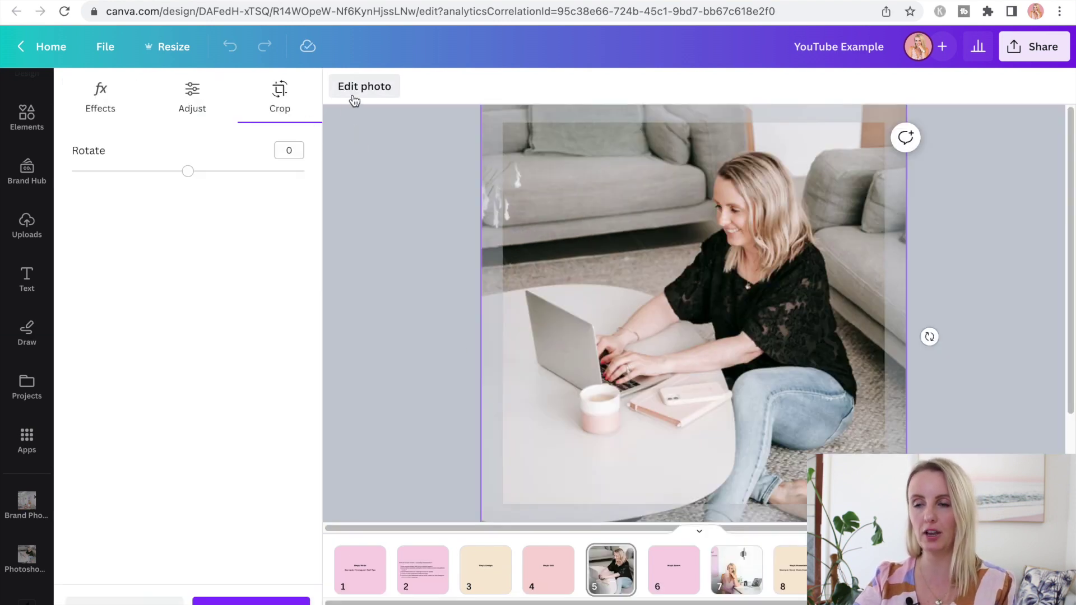
click(385, 379)
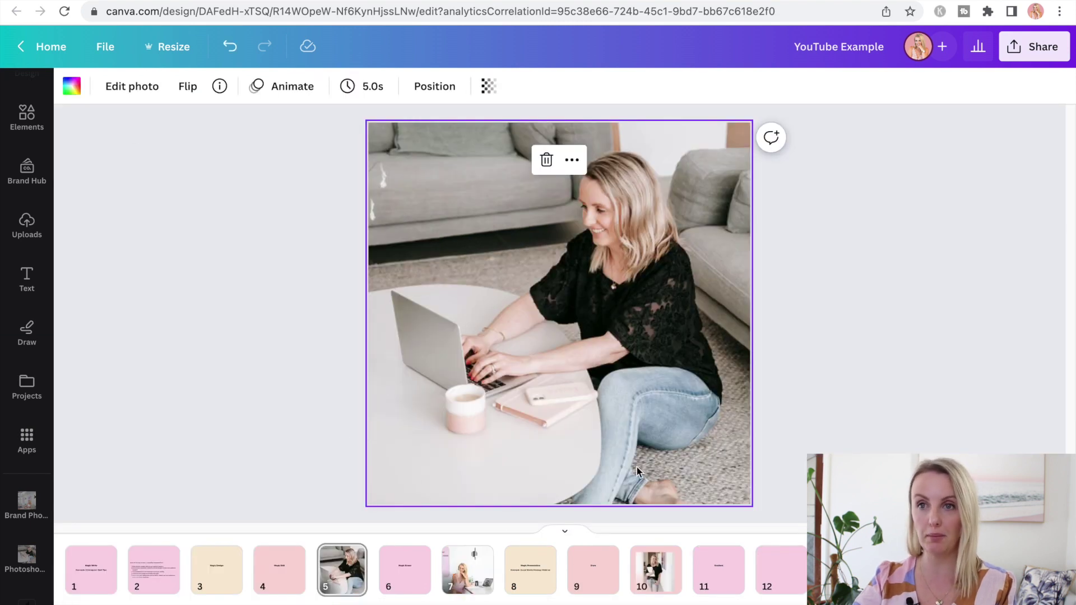
click(137, 87)
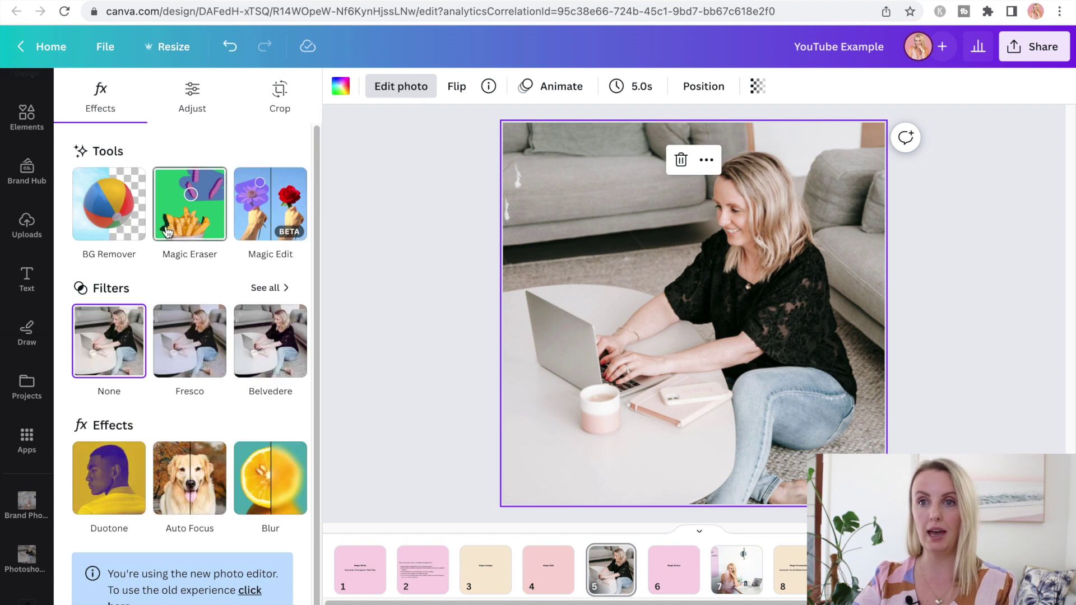
Brush over the grey sofa cushion in Magic Edit and generate a 'light pink cushion'
click(269, 219)
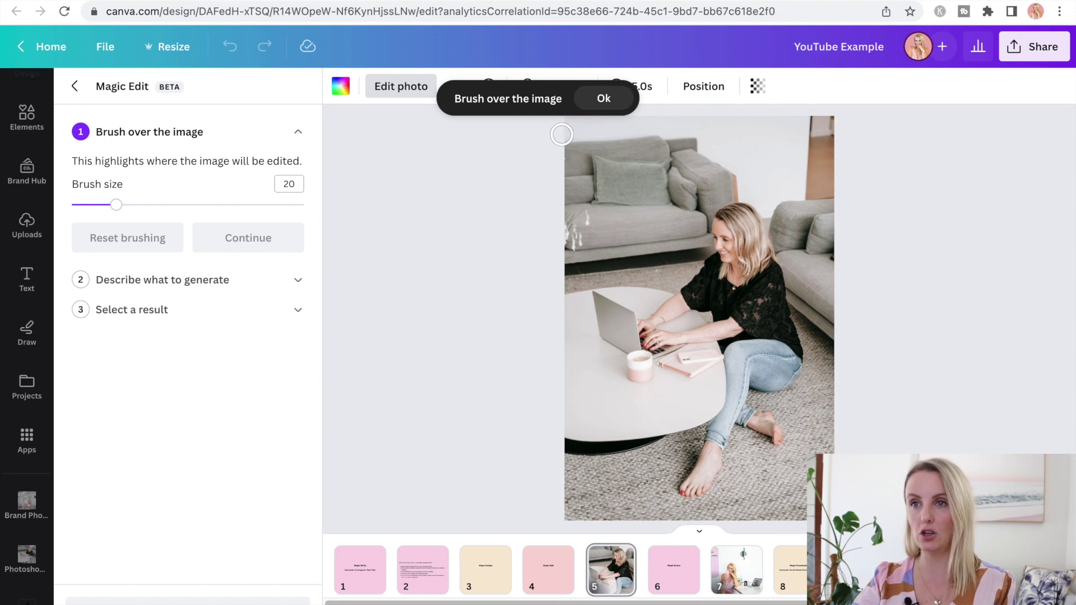
click(608, 97)
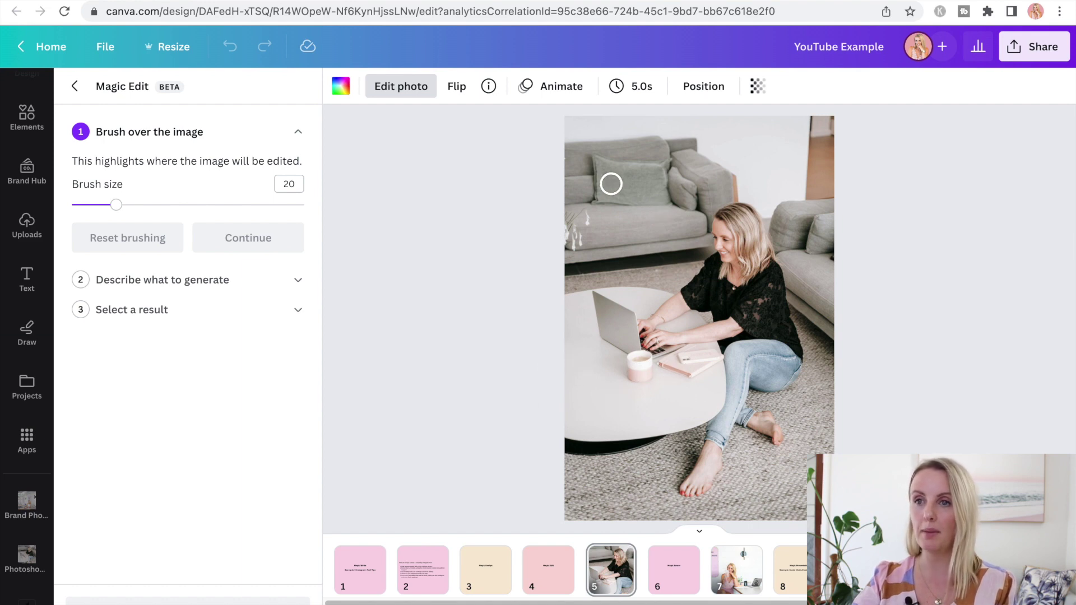
mouse_move(596, 163)
mouse_down()
mouse_move(603, 202)
mouse_move(658, 196)
mouse_move(654, 168)
mouse_move(600, 167)
mouse_move(648, 183)
mouse_up()
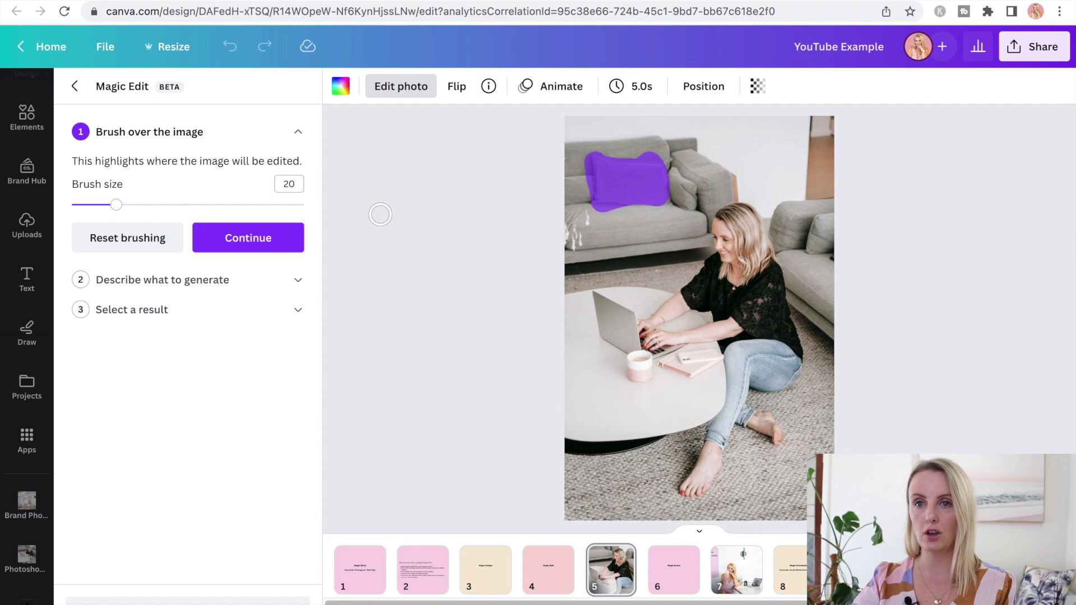
click(248, 237)
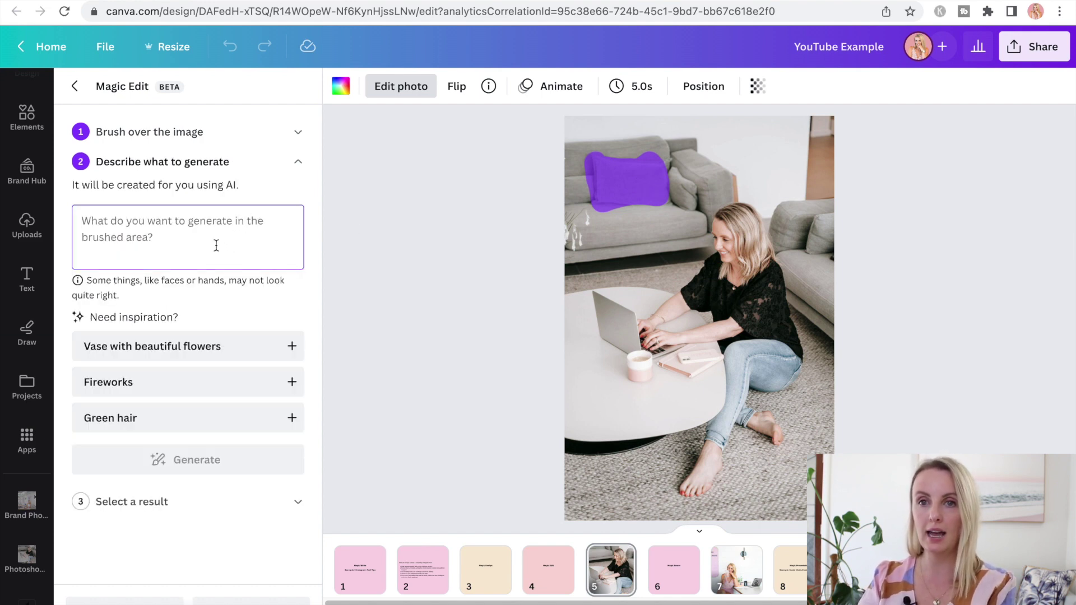
text(light pink cushion)
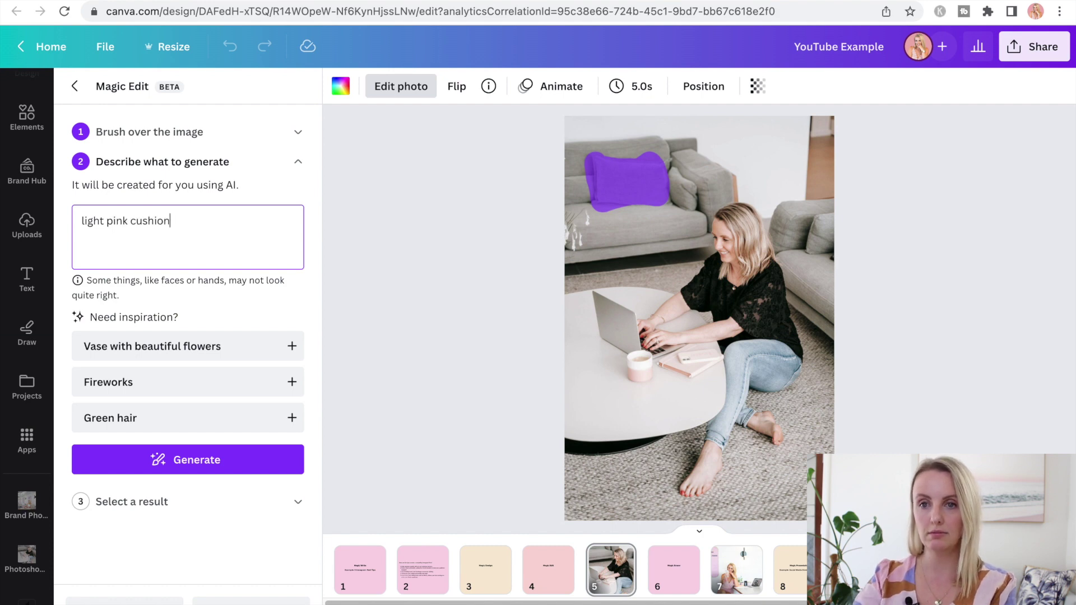
click(181, 460)
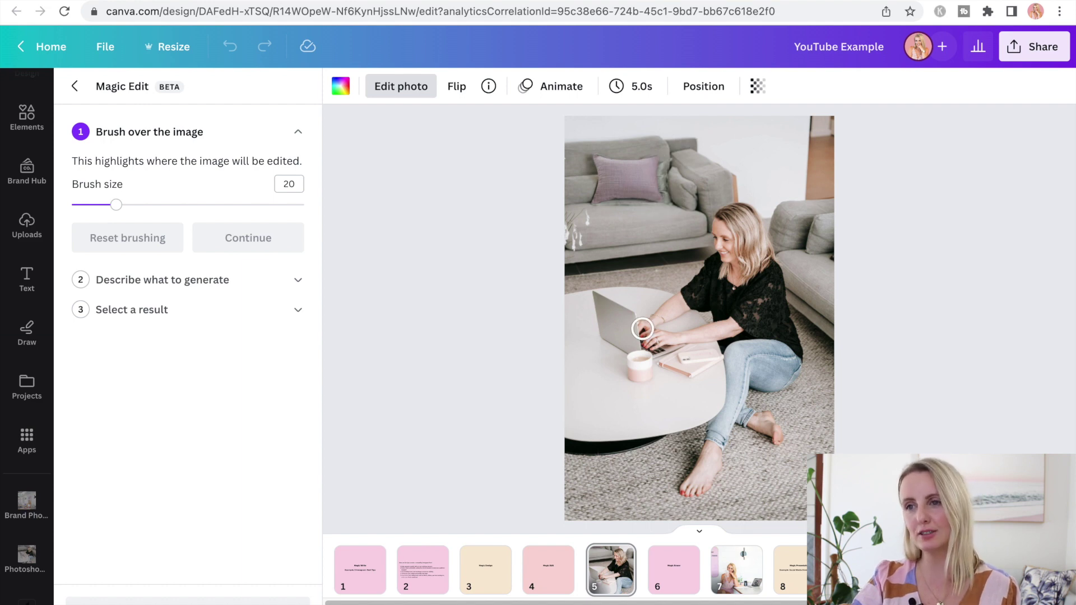
Replace the table mug with a 'small vase of flowers' using Magic Edit, then go to page 6
drag(640, 363, 629, 371)
click(280, 248)
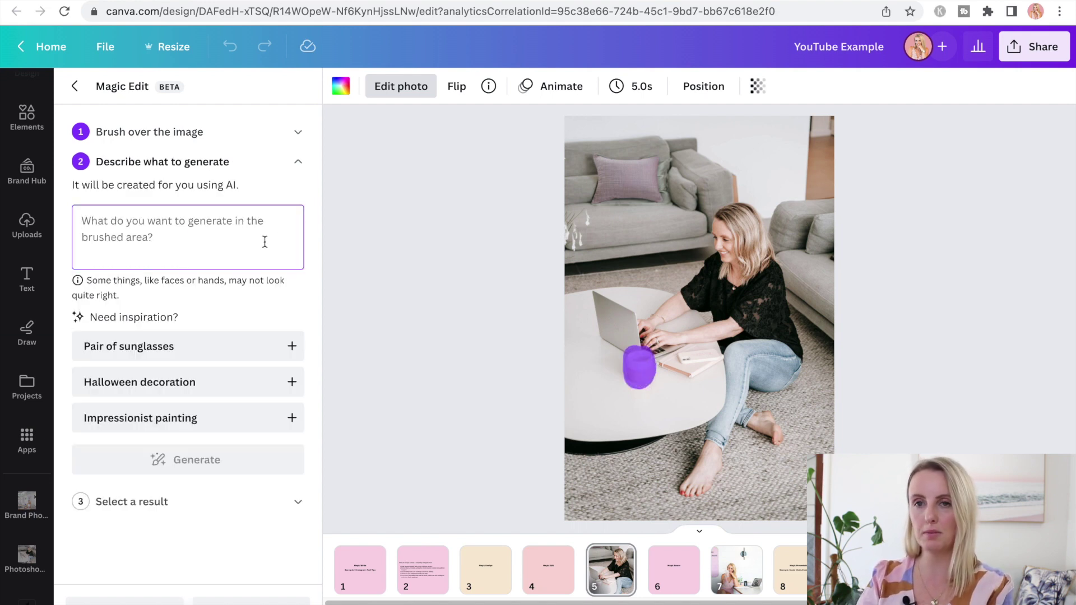
text(small bv)
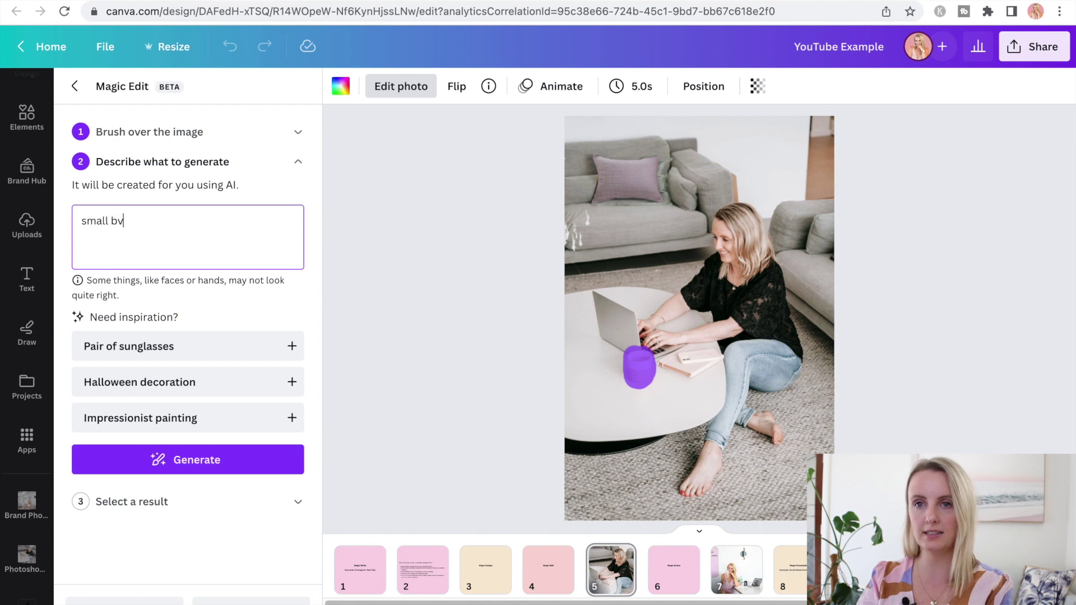
key(BackSpace)
key(BackSpace)
text(vase of flower)
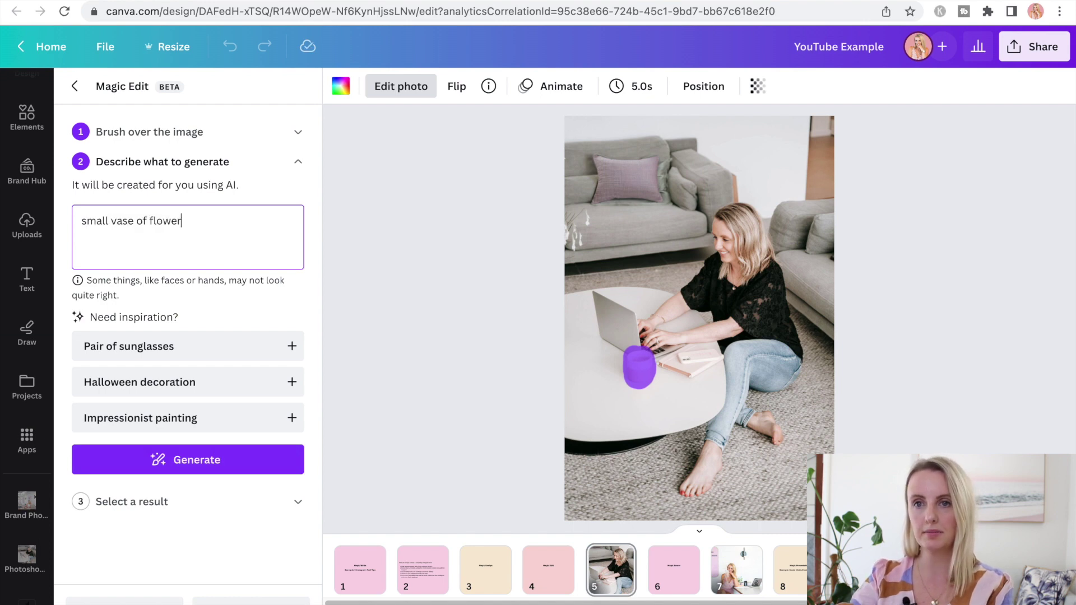
text(s)
click(157, 460)
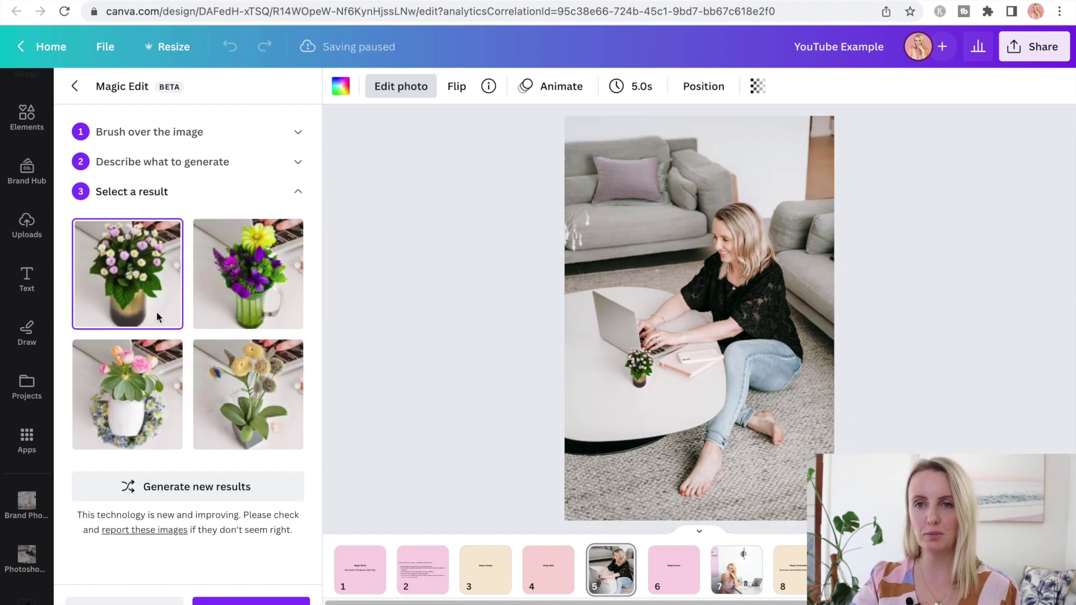
click(115, 277)
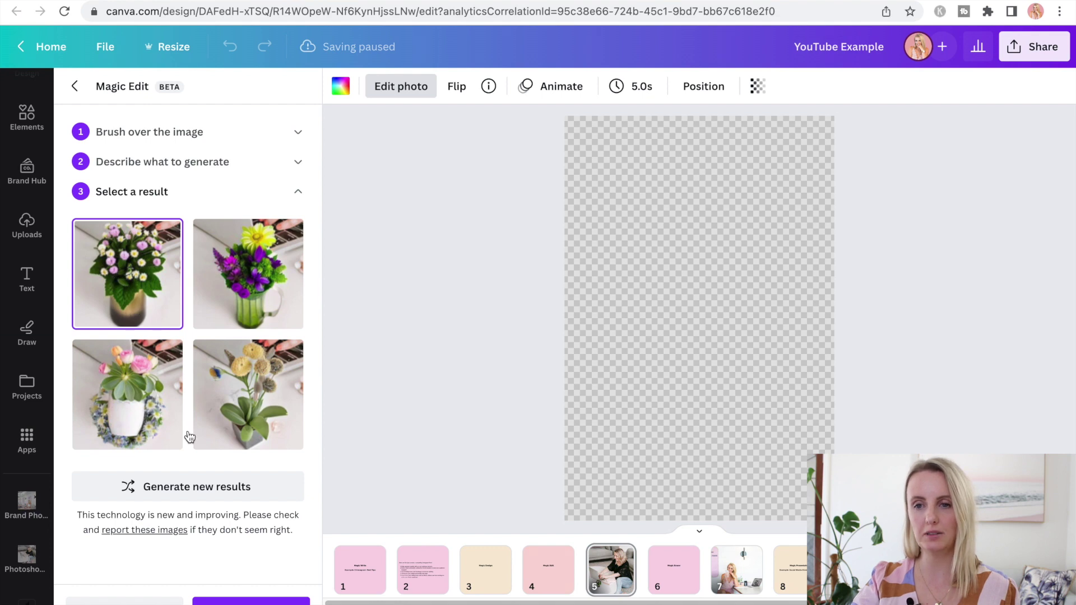
click(223, 598)
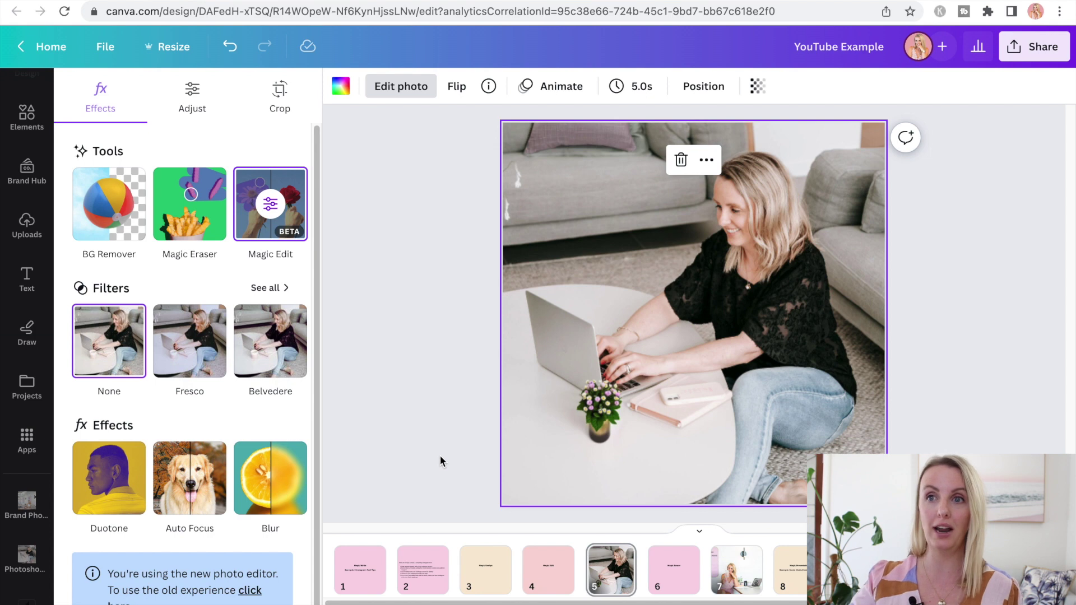
click(396, 585)
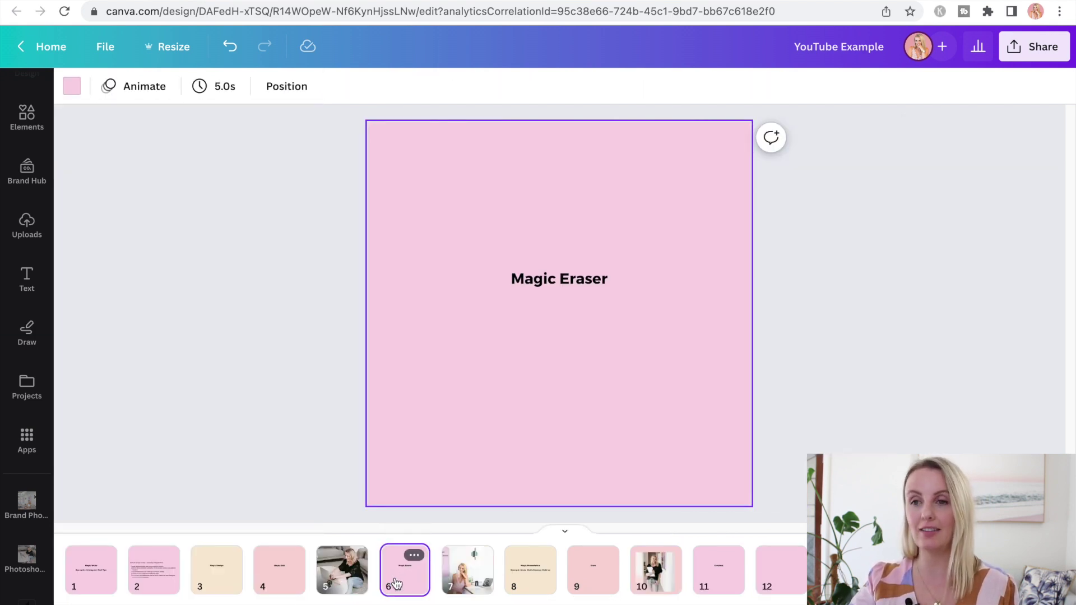
Go to page 7 and open its selfie photo in crop mode to show the full image
click(452, 584)
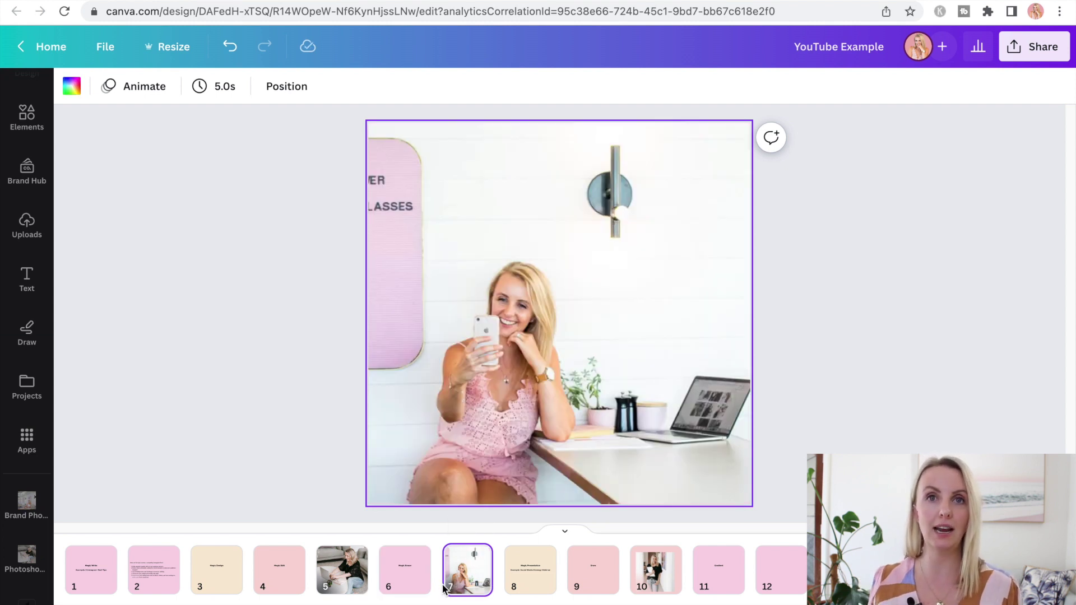
mouse_move(445, 589)
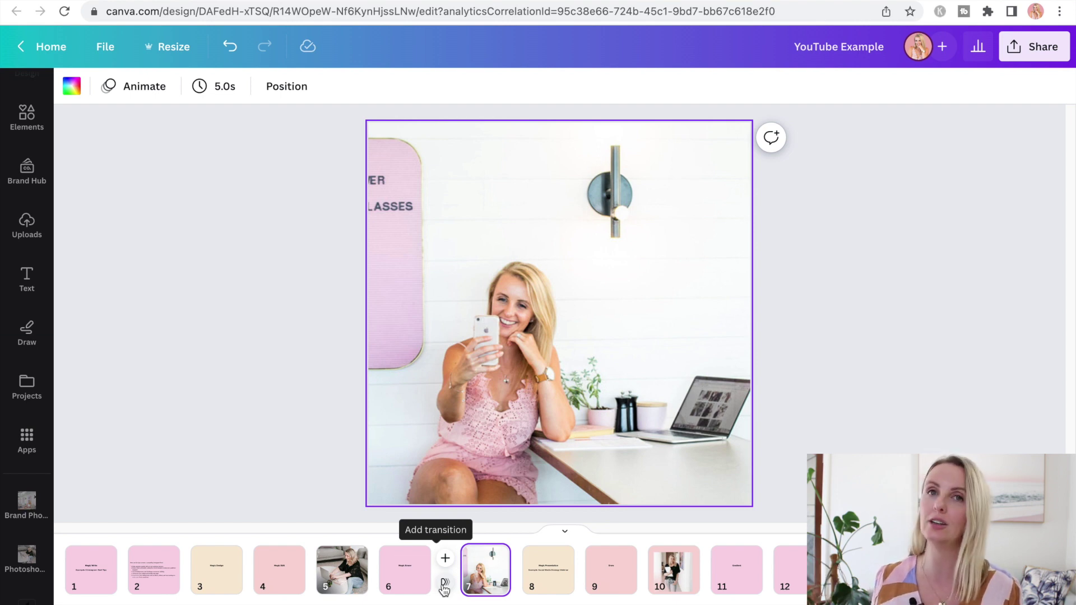
double_click(569, 466)
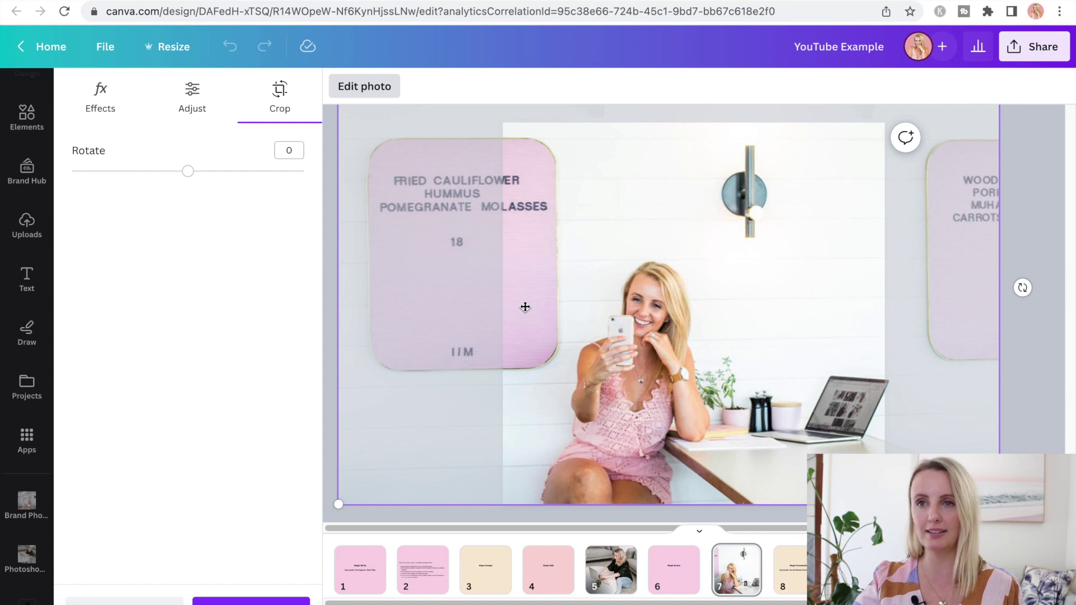
Finish the crop and open Magic Eraser with a brush size of 62
click(368, 88)
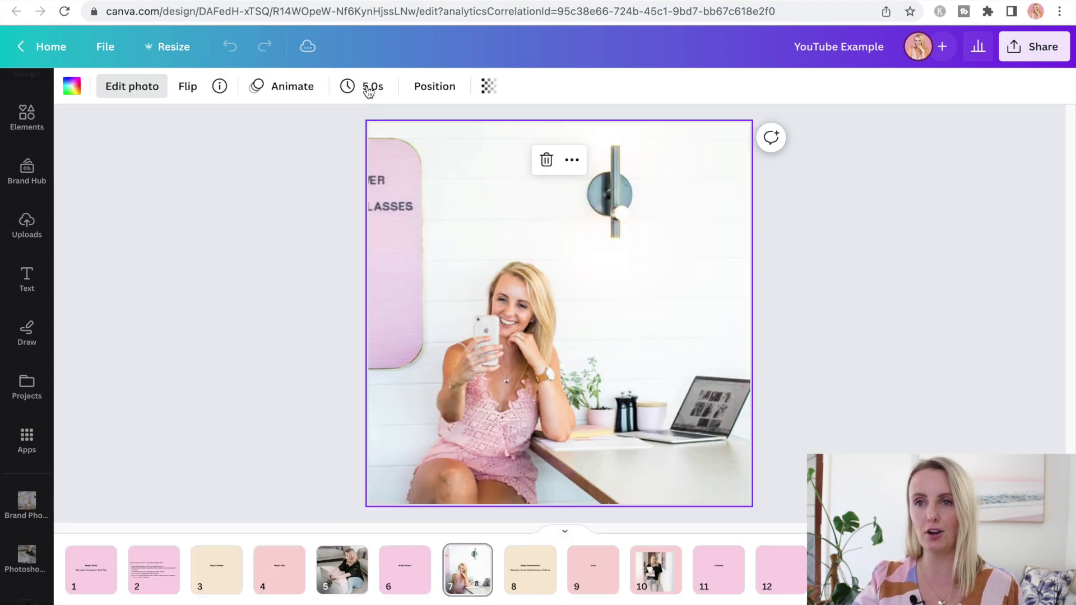
click(109, 91)
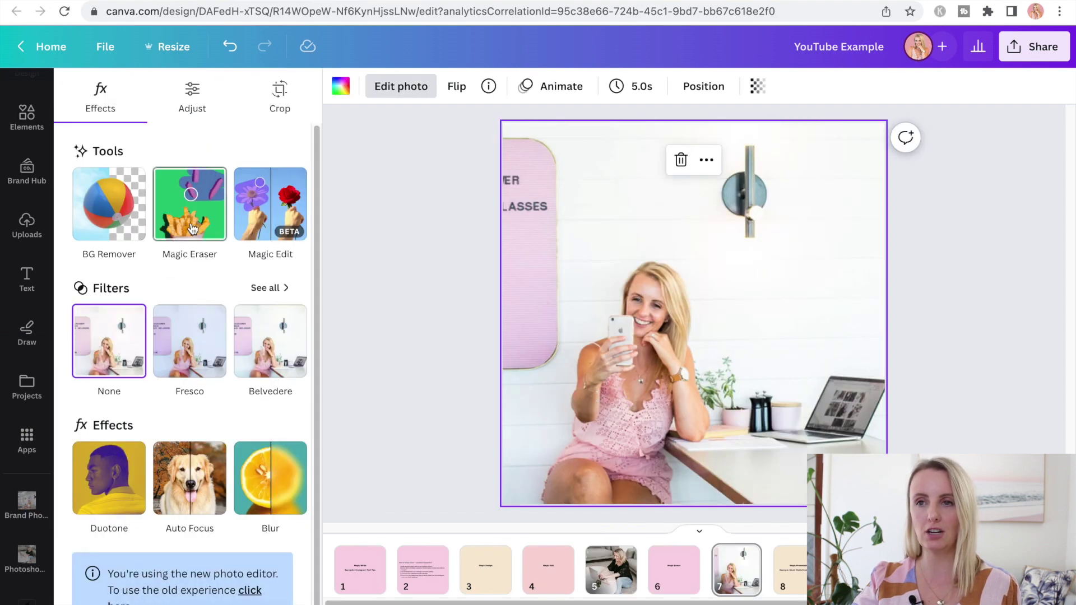
click(193, 229)
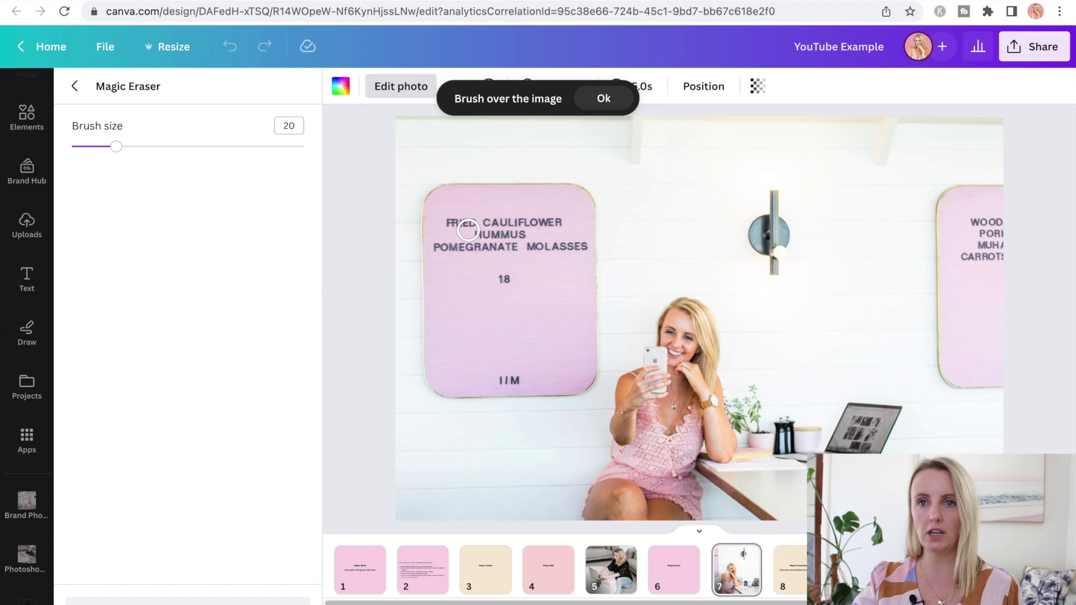
drag(116, 147, 215, 148)
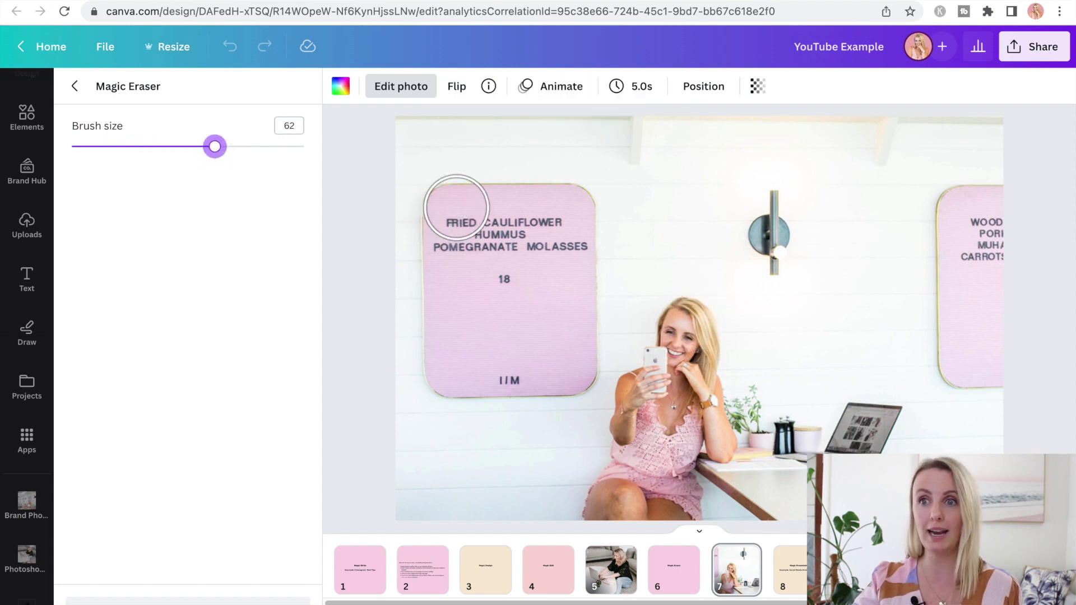
Erase the left pink menu board, the yellow wall spot and the marks near the left edge
mouse_move(443, 211)
mouse_down()
mouse_move(563, 195)
mouse_move(564, 367)
mouse_move(448, 379)
mouse_move(442, 260)
mouse_move(452, 239)
mouse_move(499, 242)
mouse_move(523, 297)
mouse_move(492, 315)
mouse_move(485, 291)
mouse_move(527, 365)
mouse_move(549, 372)
mouse_up()
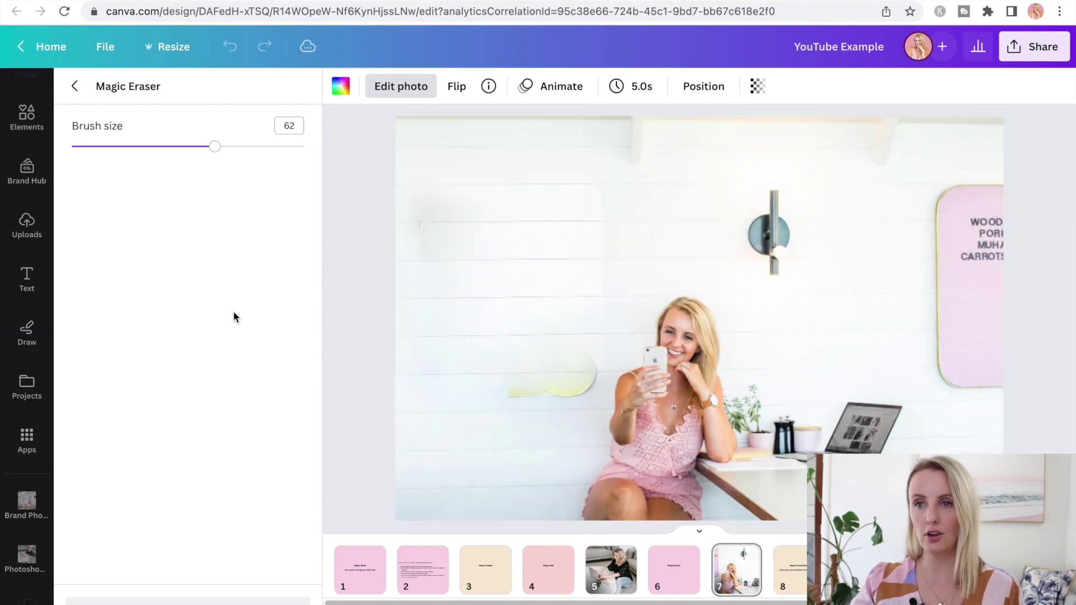
drag(430, 222, 441, 283)
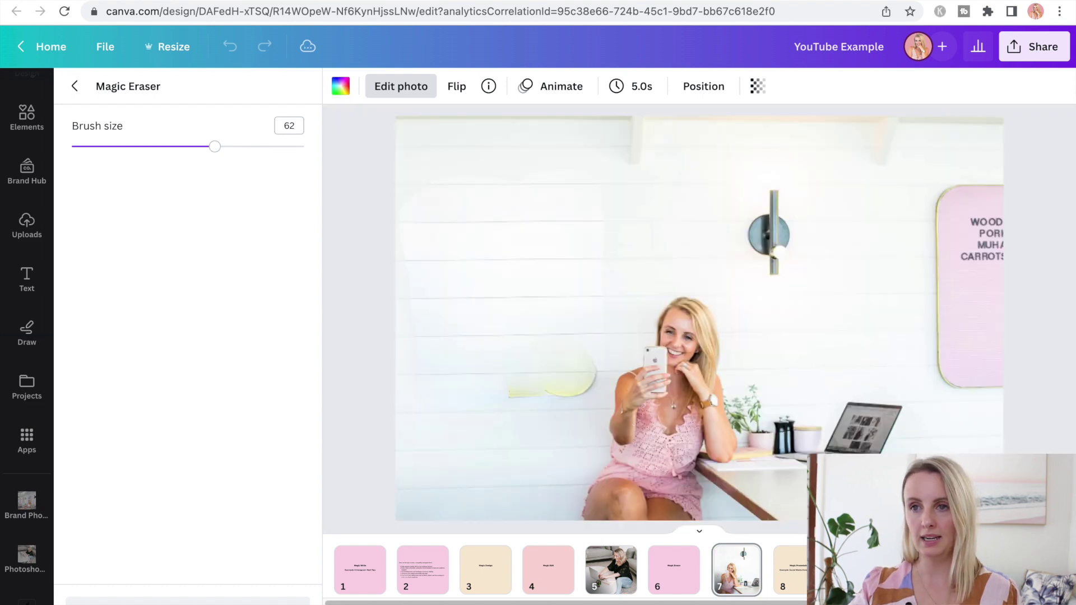
drag(501, 381, 574, 374)
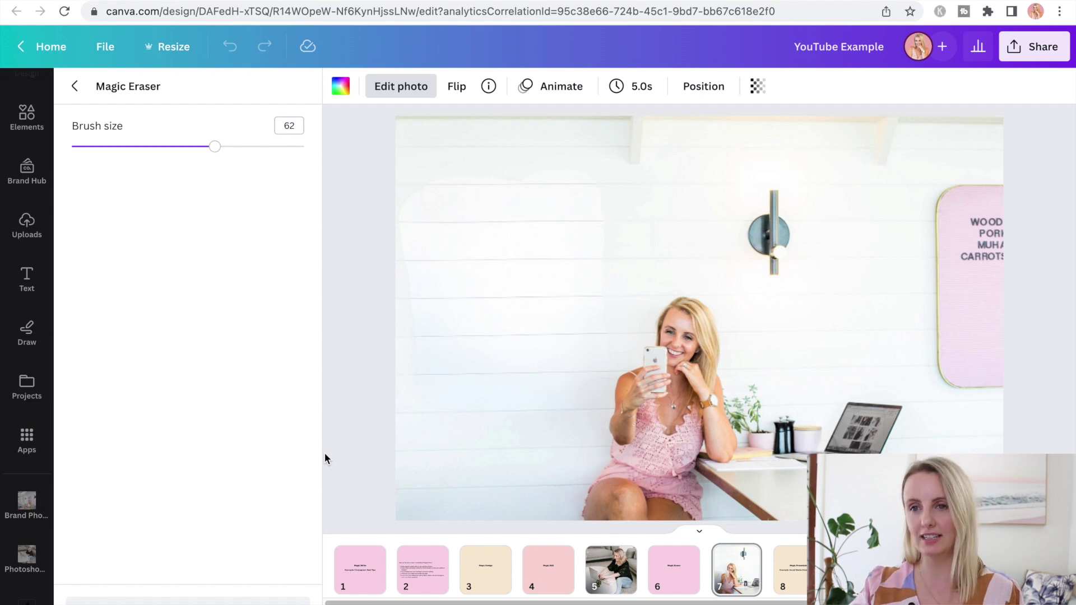
drag(336, 445, 370, 426)
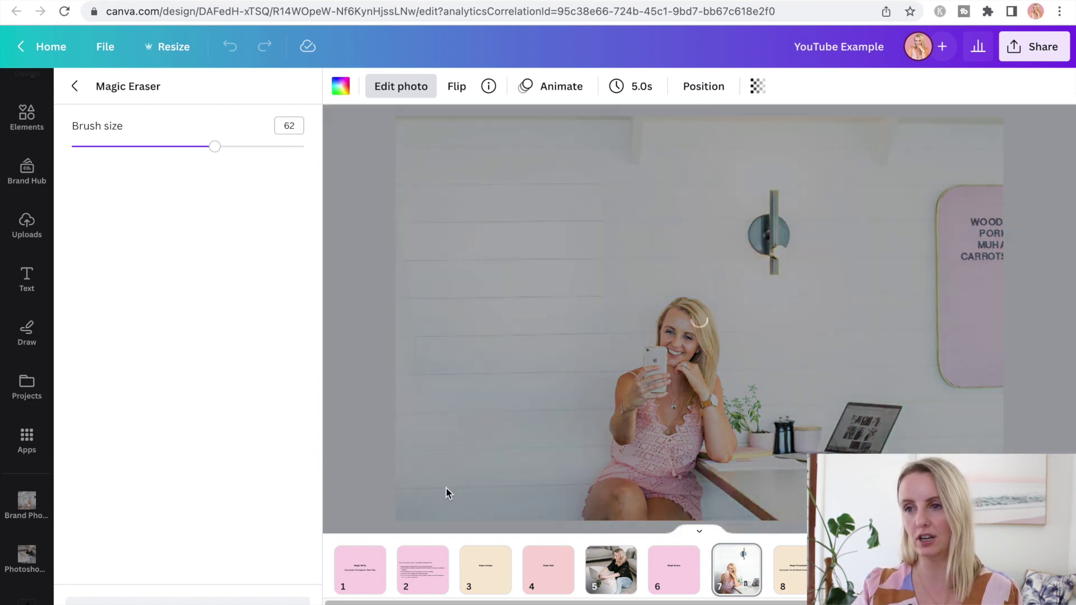
click(75, 87)
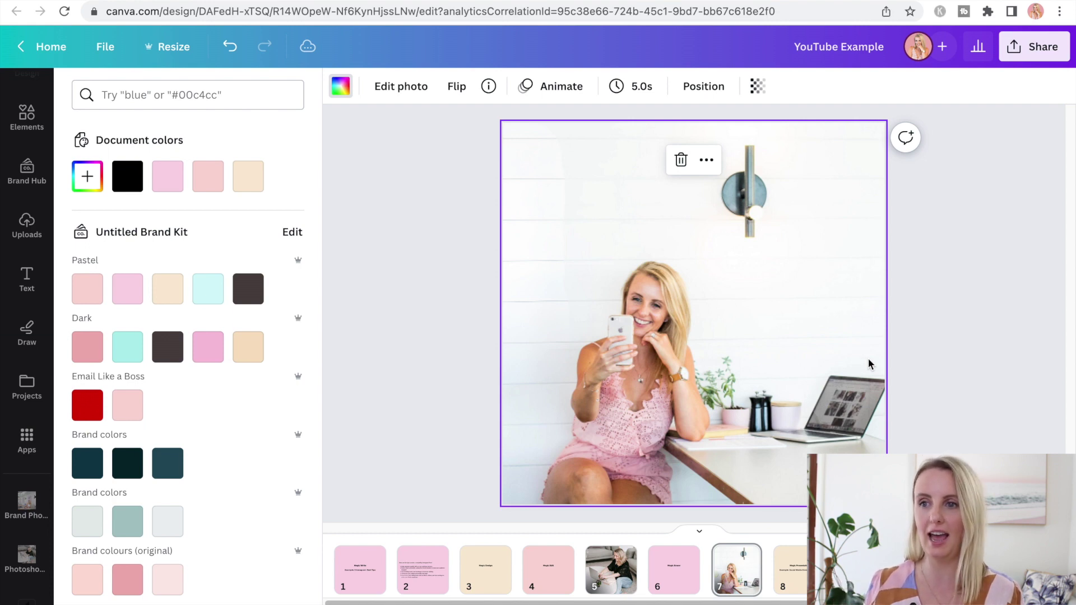
click(791, 569)
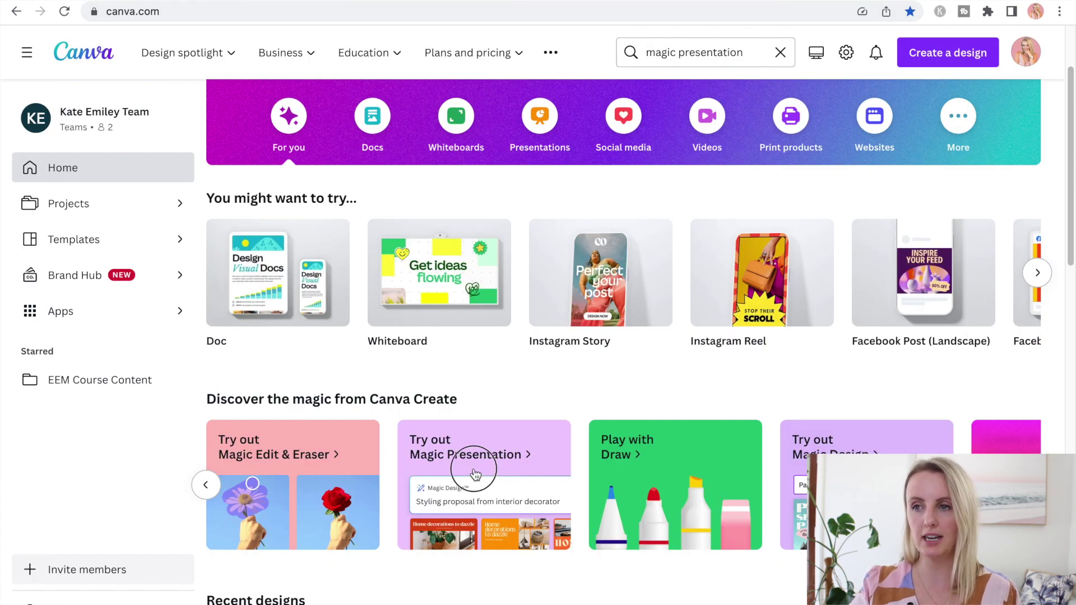
Open the Magic Presentation introduction and start generating a new presentation
click(474, 474)
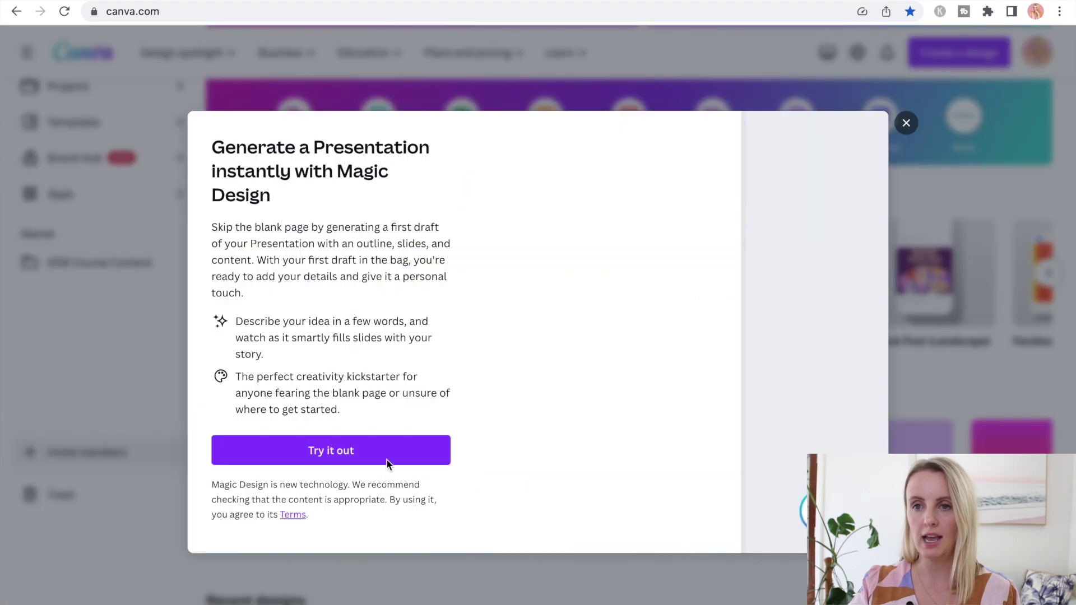
click(322, 457)
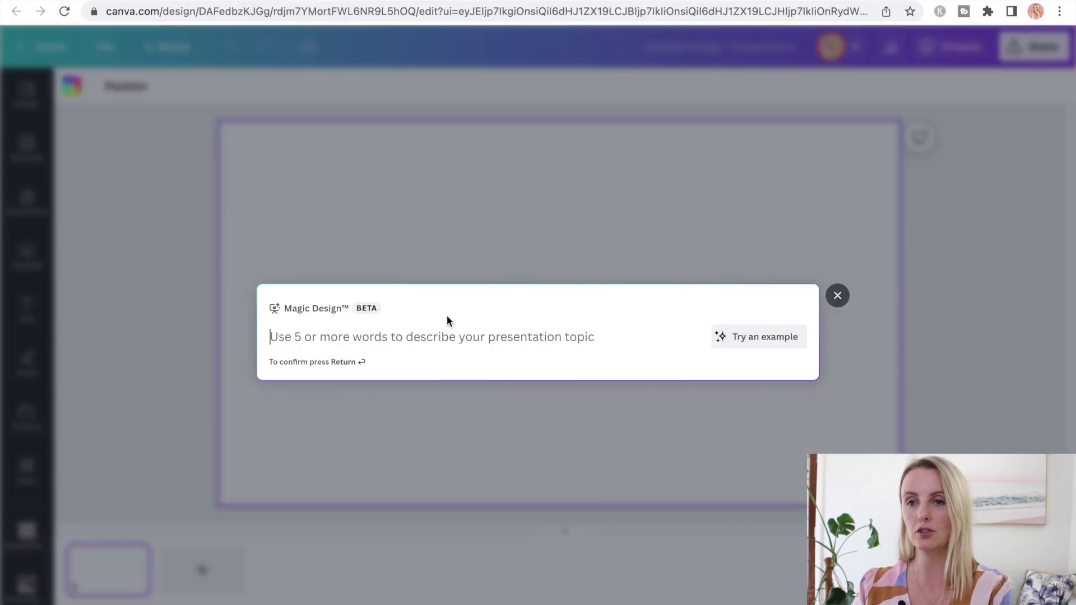
Generate a presentation on 'social media strategy' in a chosen design style
text(social )
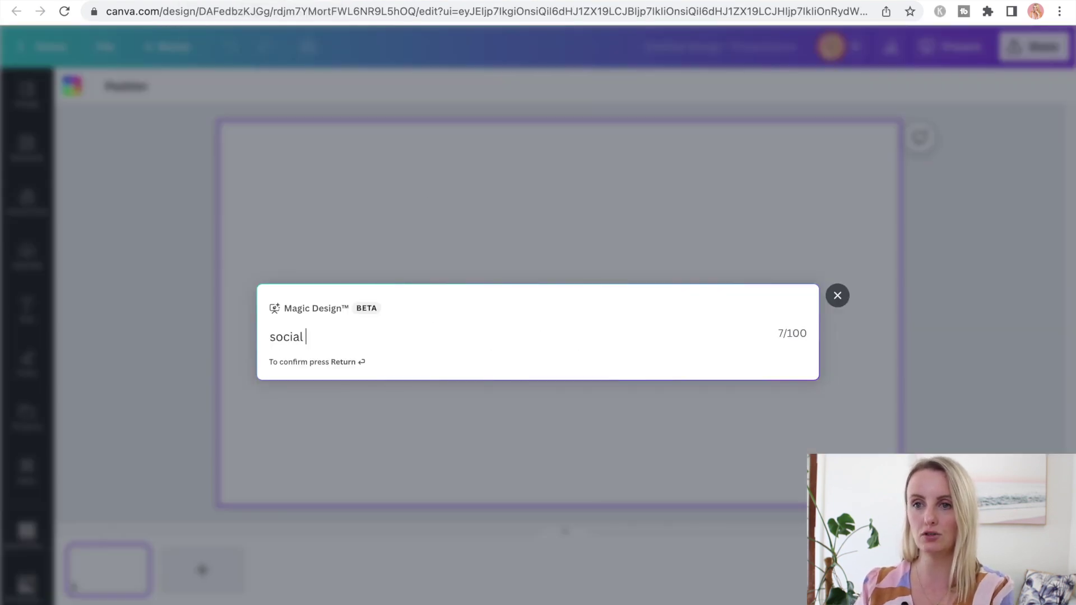
text(media strategy)
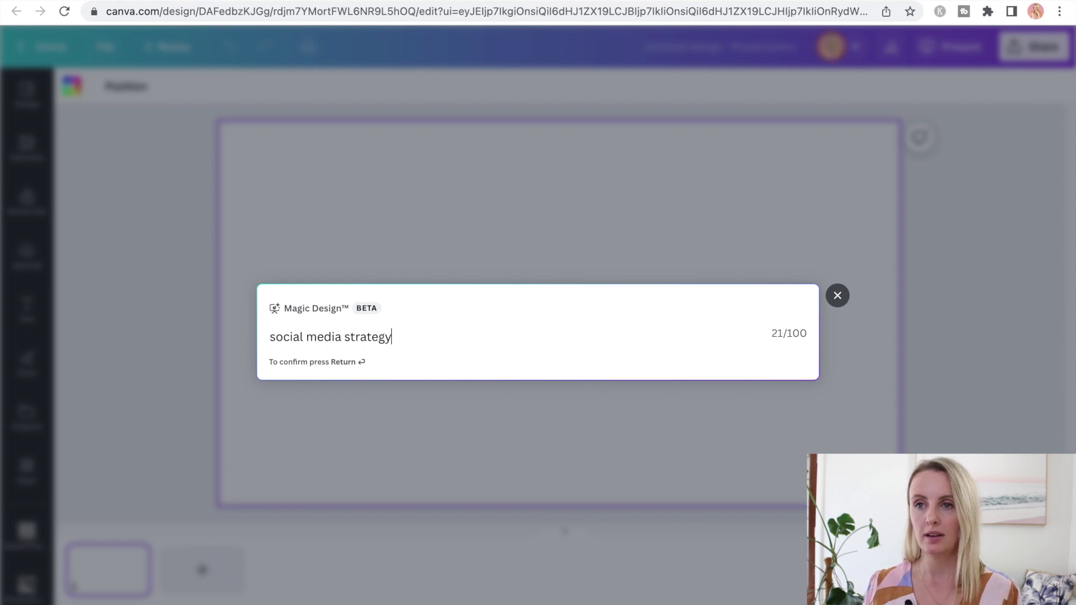
key(Return)
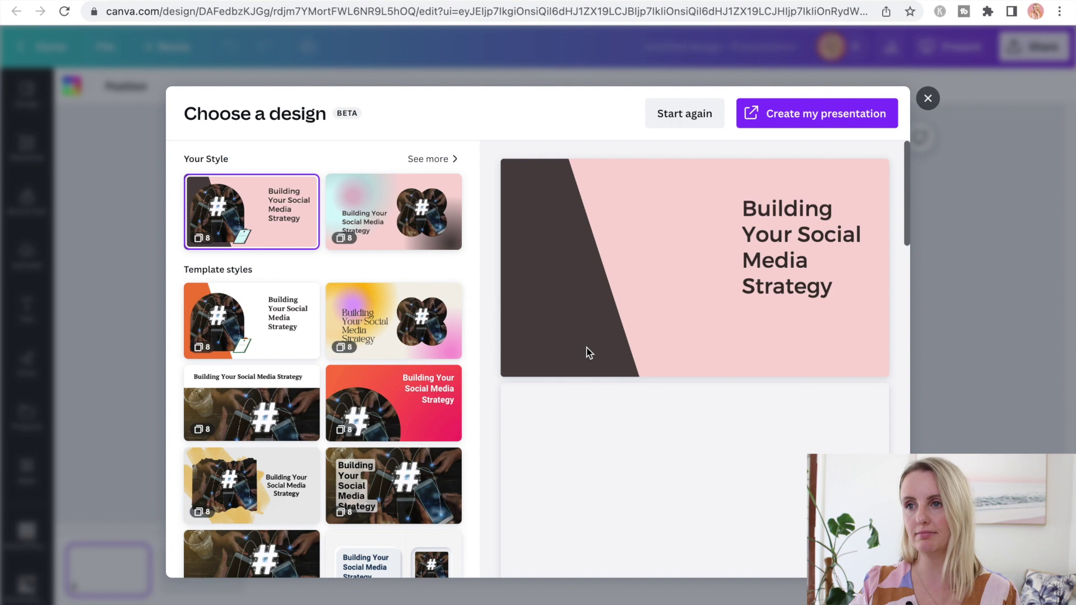
scroll(714, 447, down, 1)
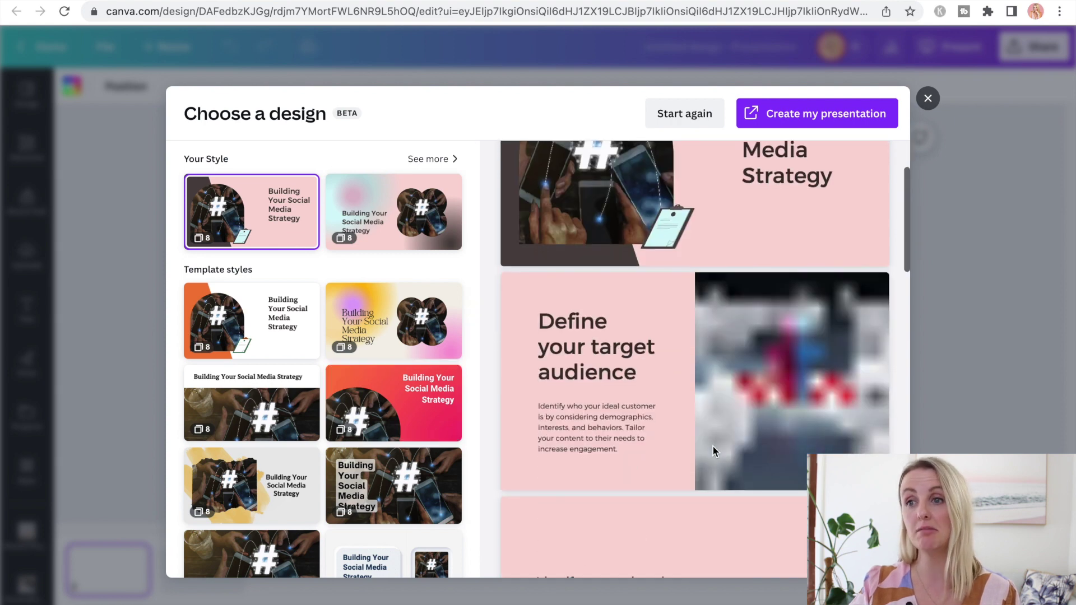
scroll(713, 451, down, 10)
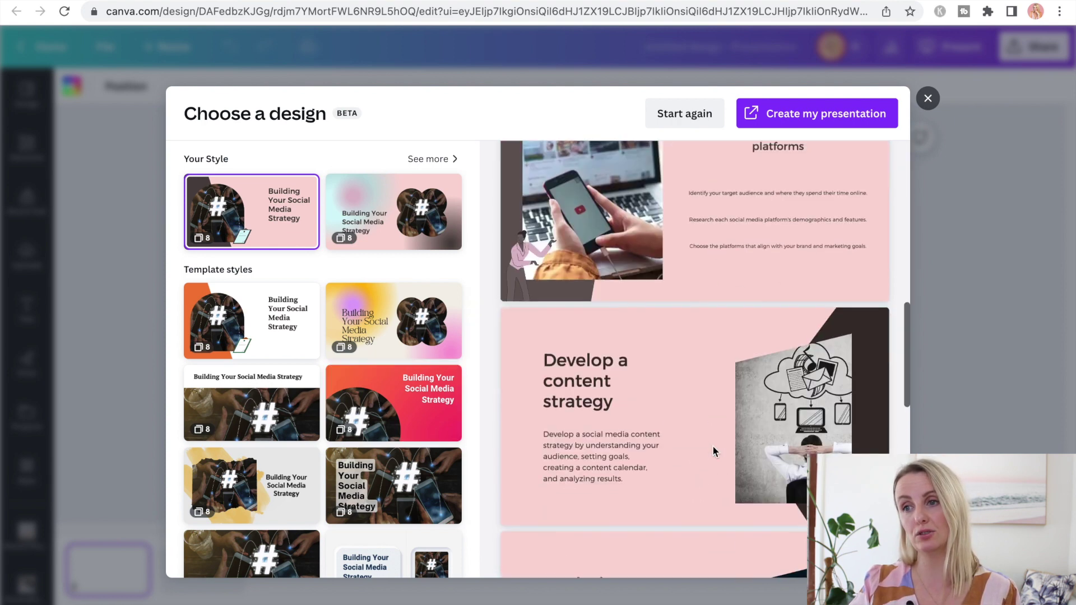
scroll(713, 451, down, 8)
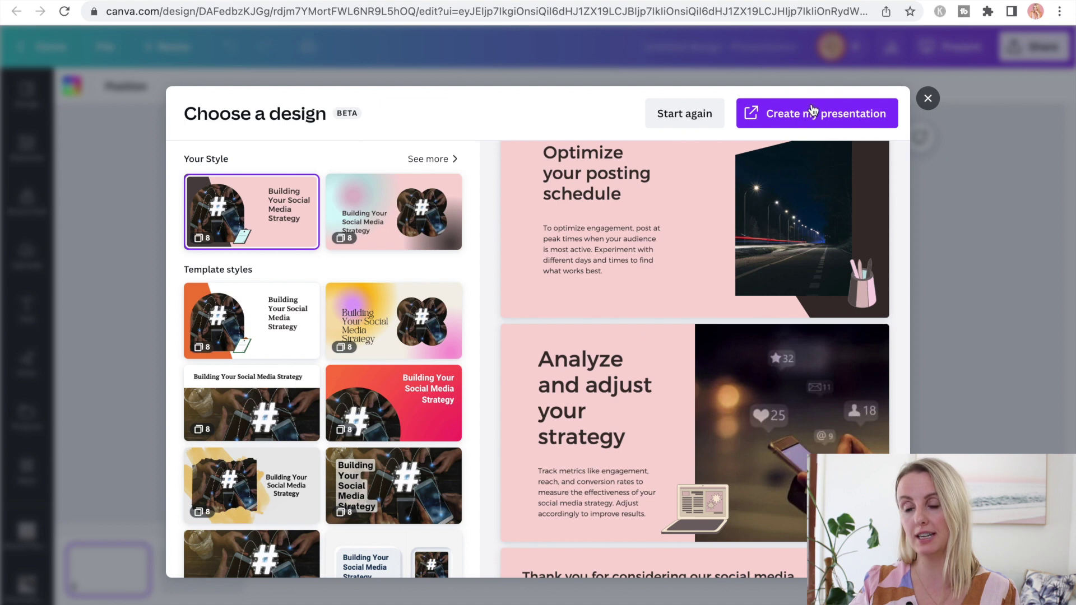
click(808, 112)
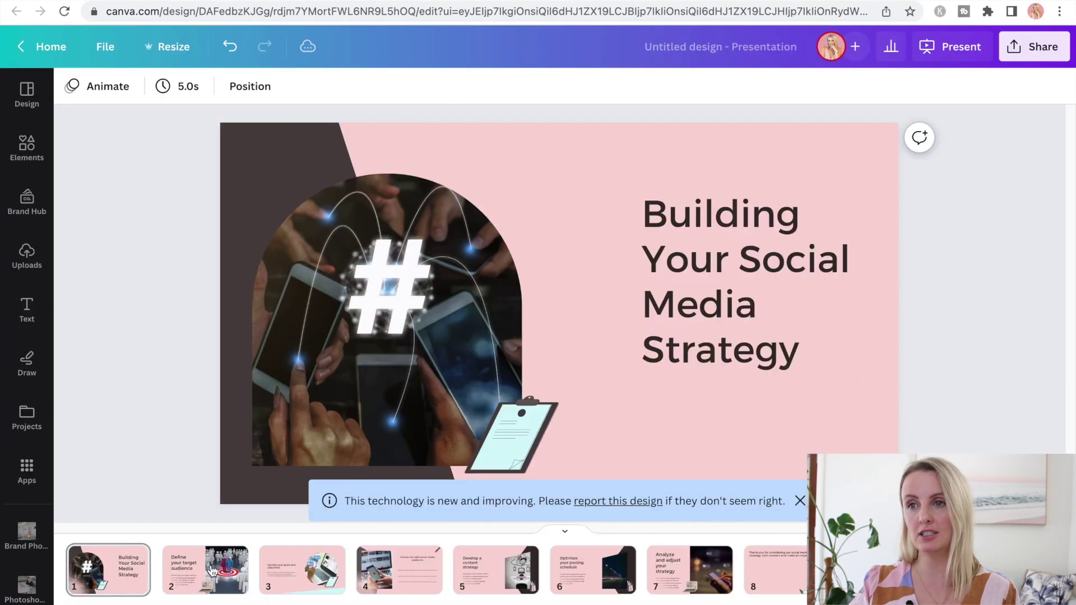
Browse the generated slides 2 through 7, including the posting-schedule and analysis slides
click(211, 571)
click(311, 586)
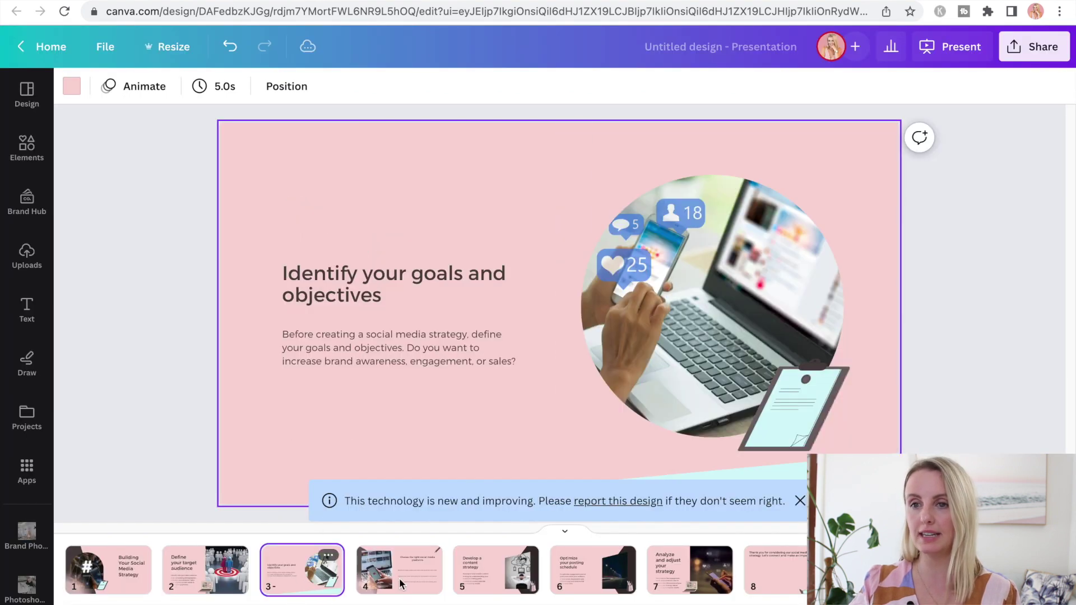
click(403, 587)
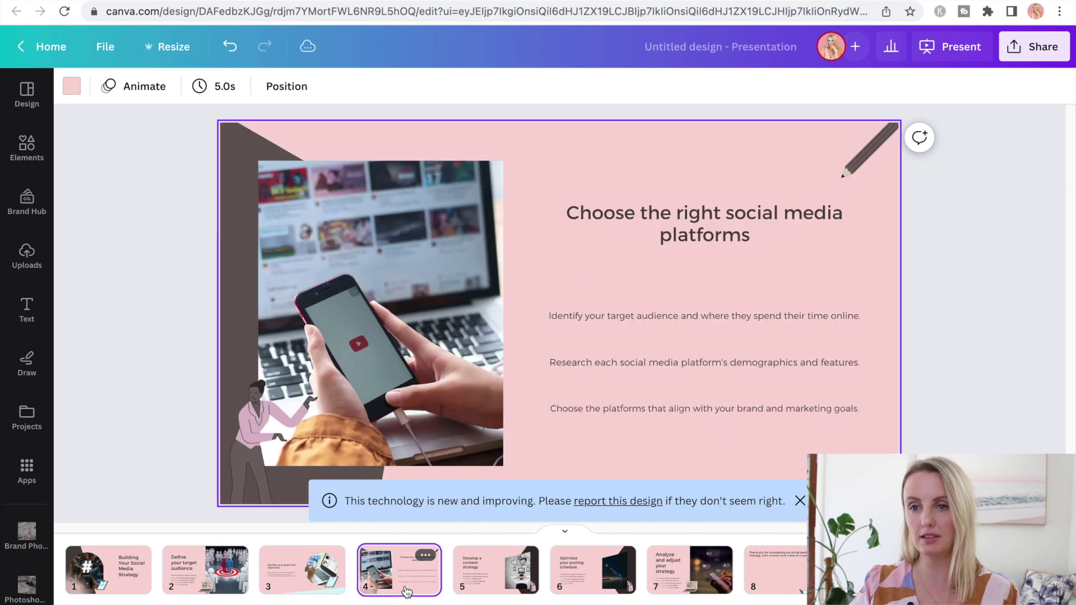
click(303, 570)
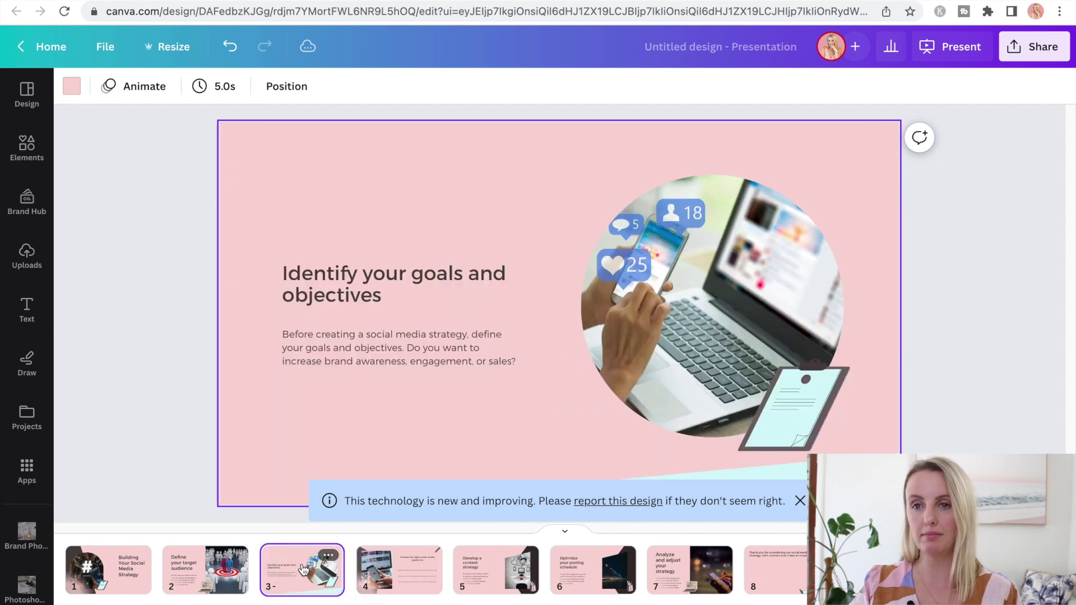
click(209, 572)
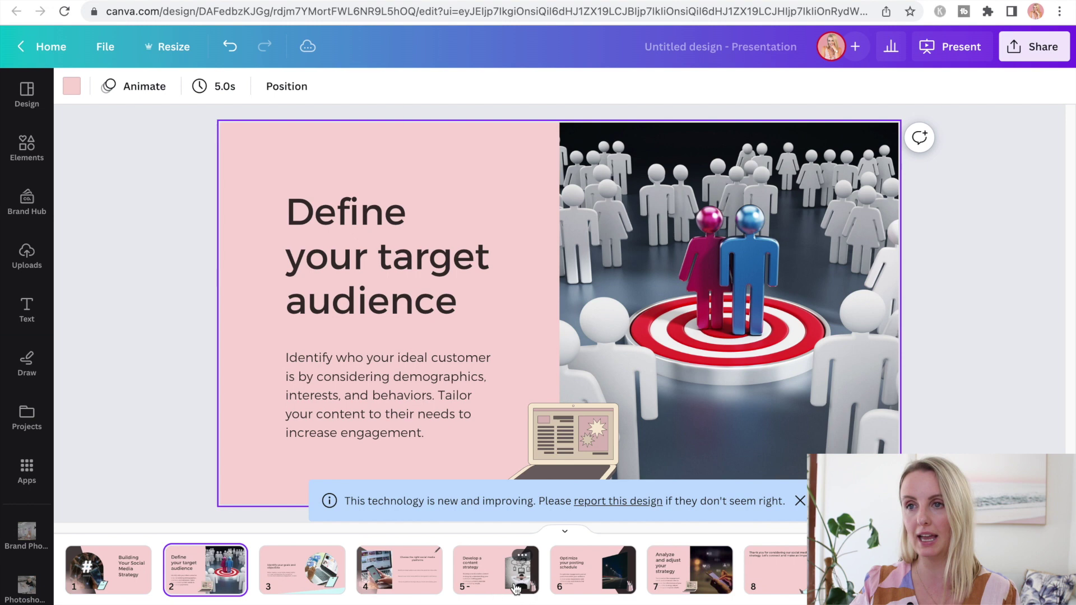
click(518, 586)
click(626, 572)
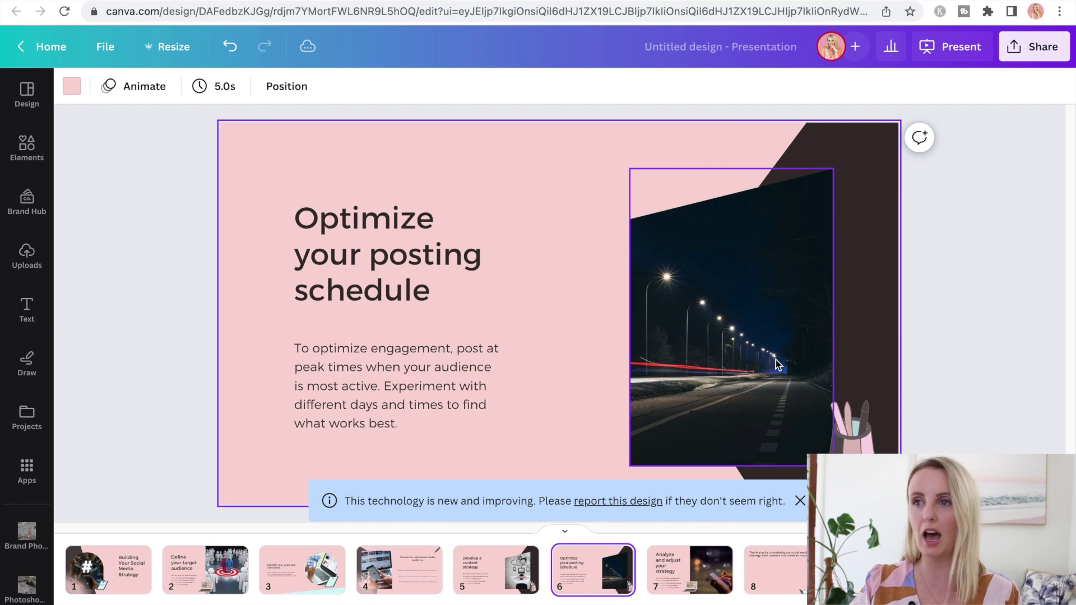
click(830, 152)
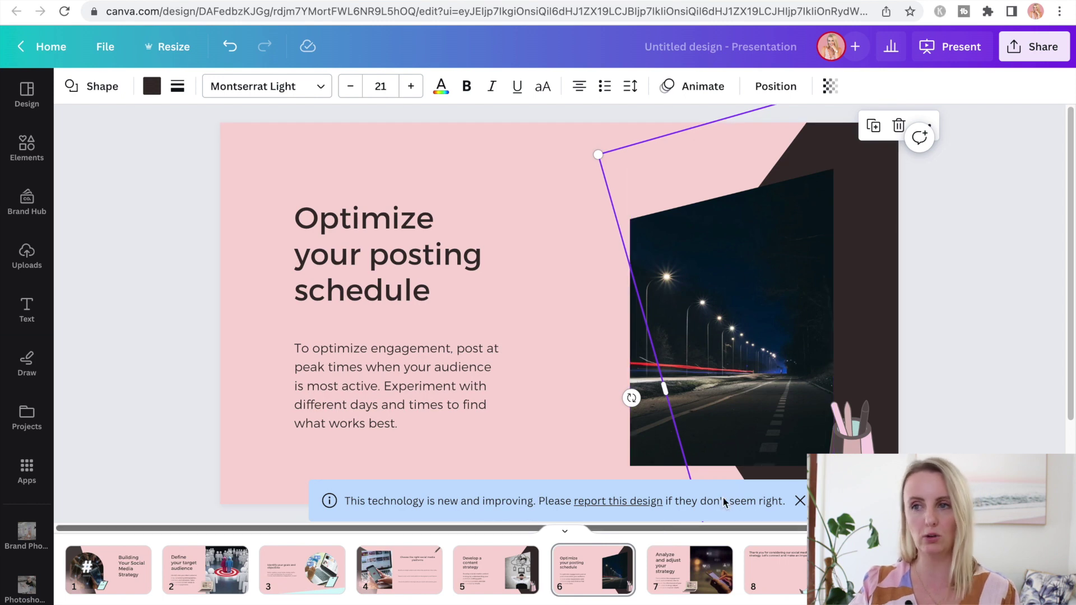
click(687, 583)
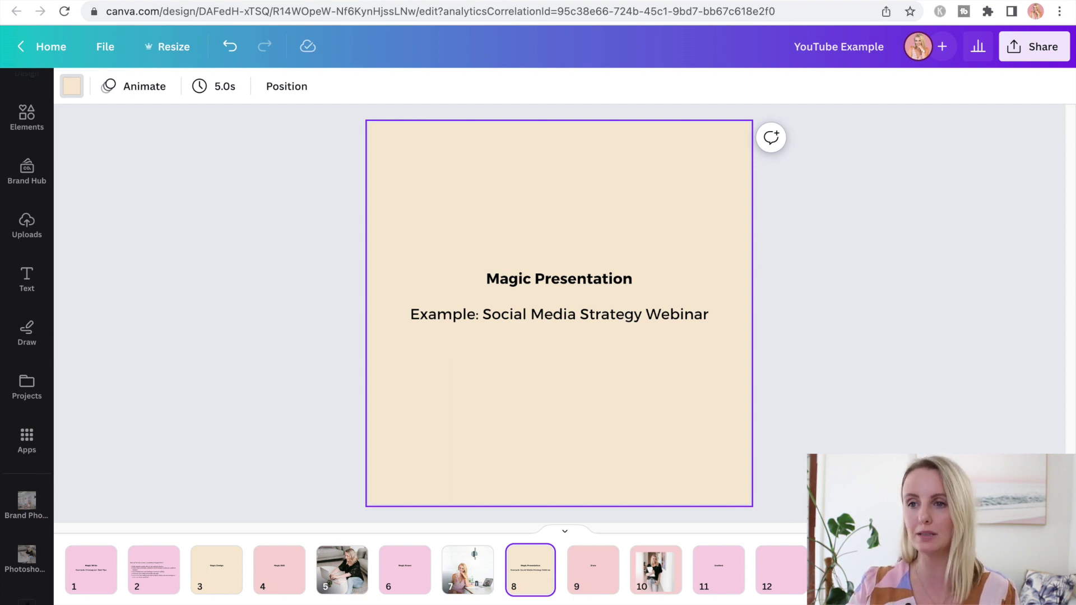
On photo page 10, choose a Draw pen and set its colour to pastel pink
click(611, 579)
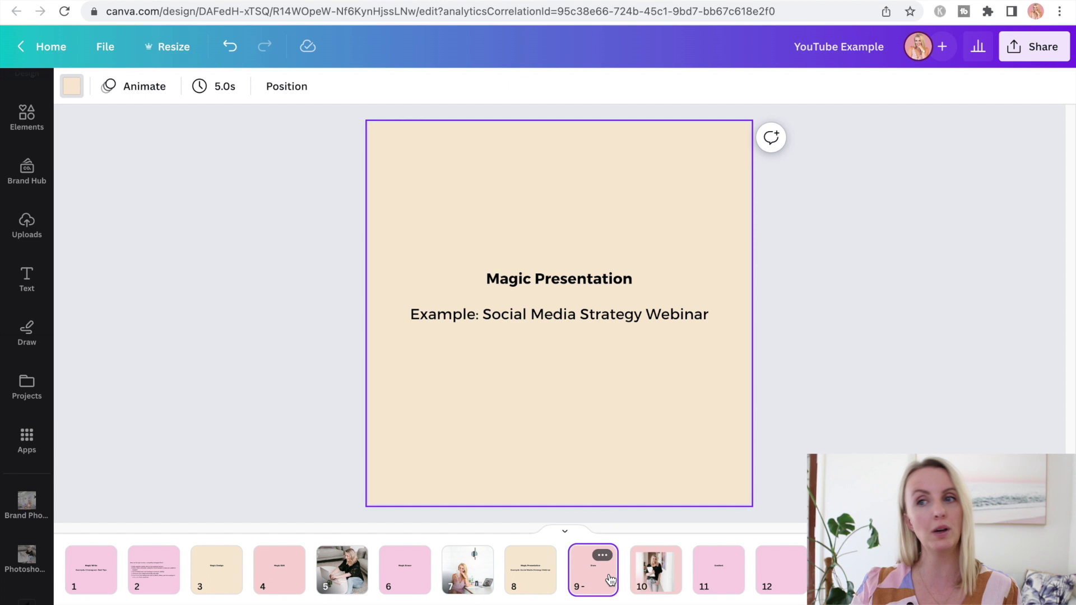
click(645, 580)
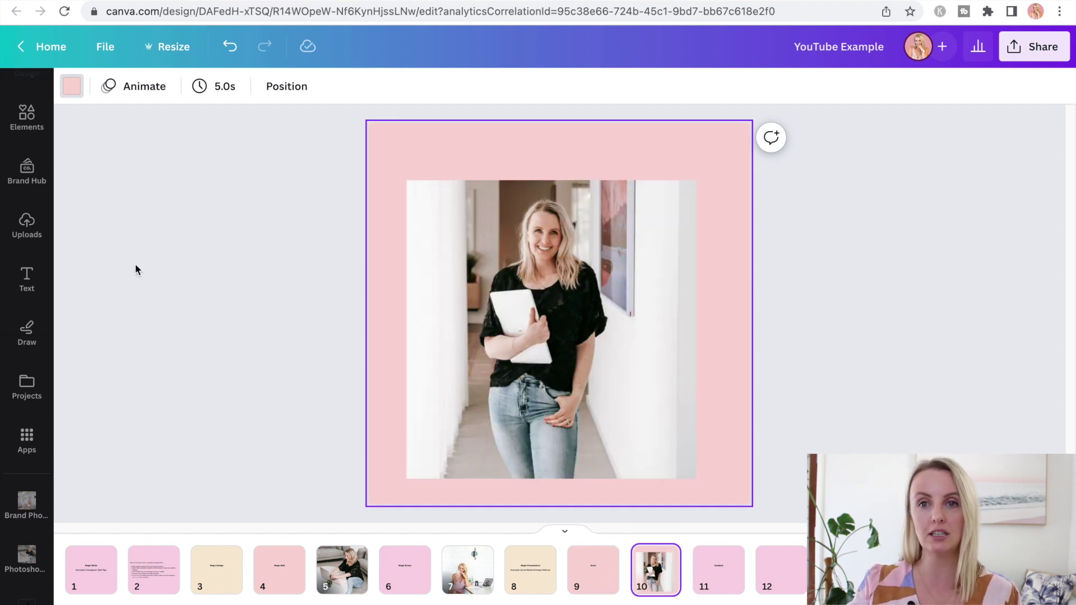
click(23, 345)
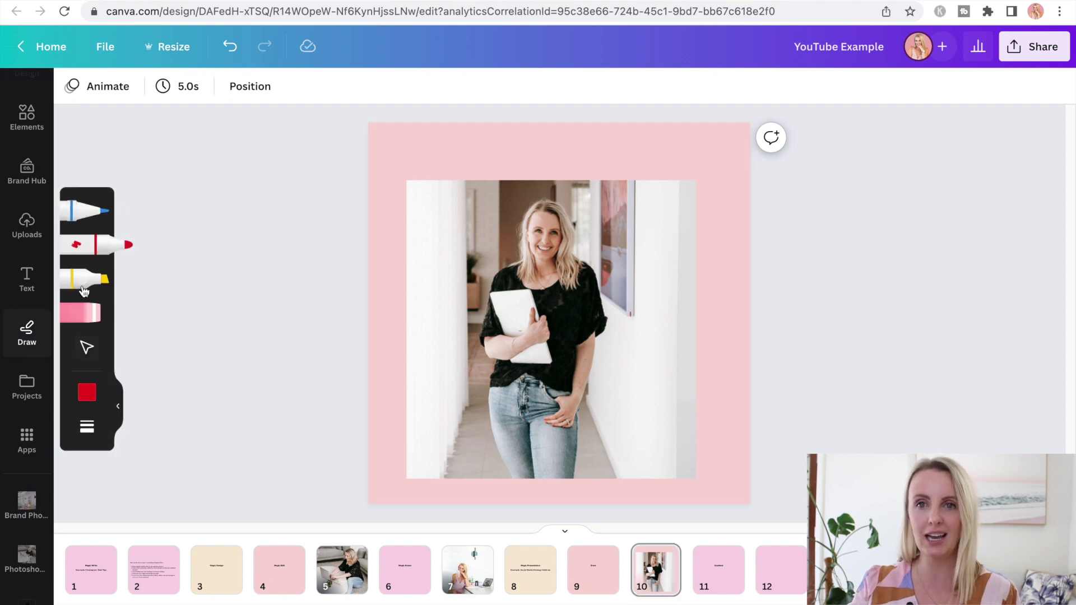
click(85, 217)
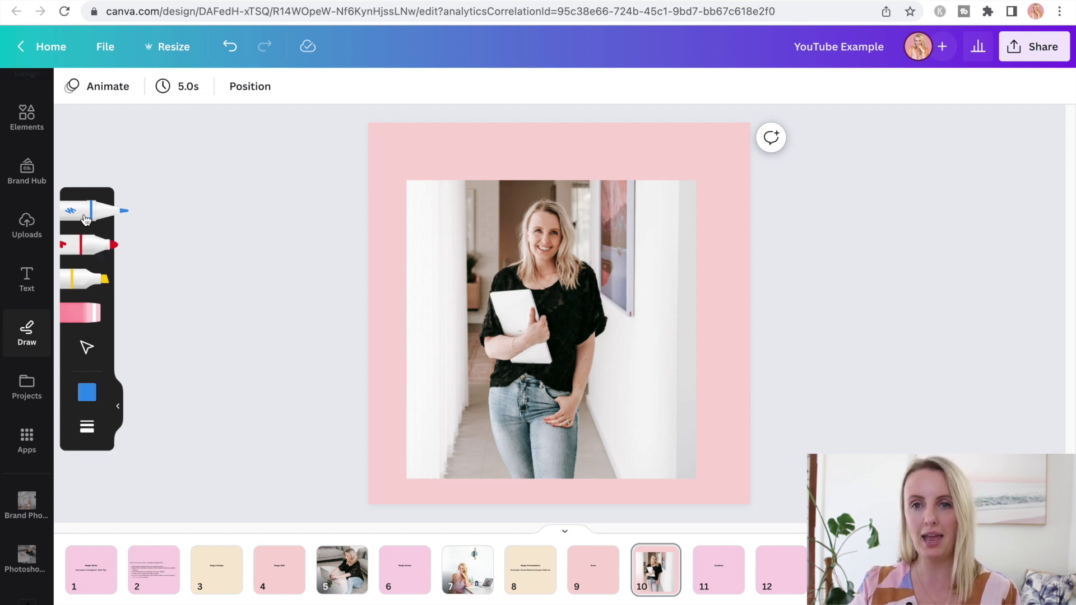
click(87, 392)
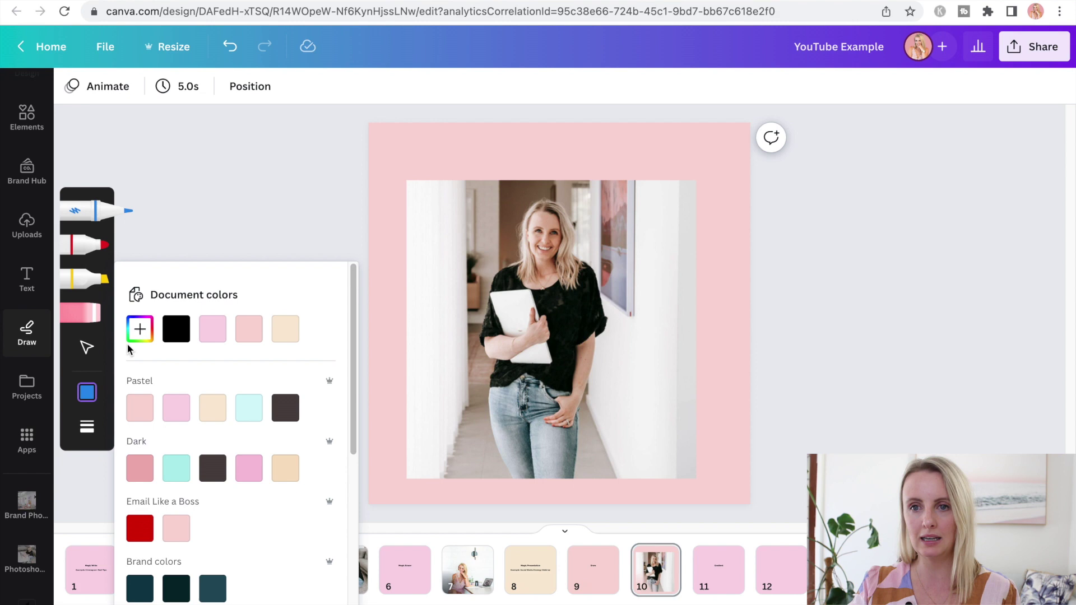
click(177, 417)
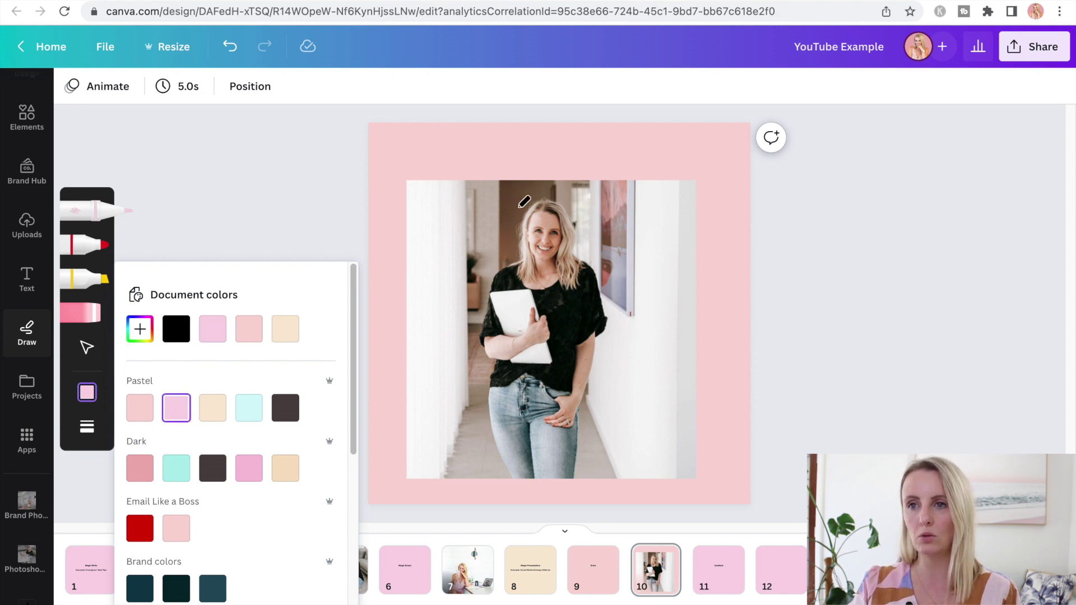
Draw pink strokes beside the woman's head and a pink heart on the wall
mouse_move(515, 209)
mouse_down()
mouse_move(482, 204)
mouse_move(512, 230)
mouse_move(487, 230)
mouse_move(476, 275)
mouse_up()
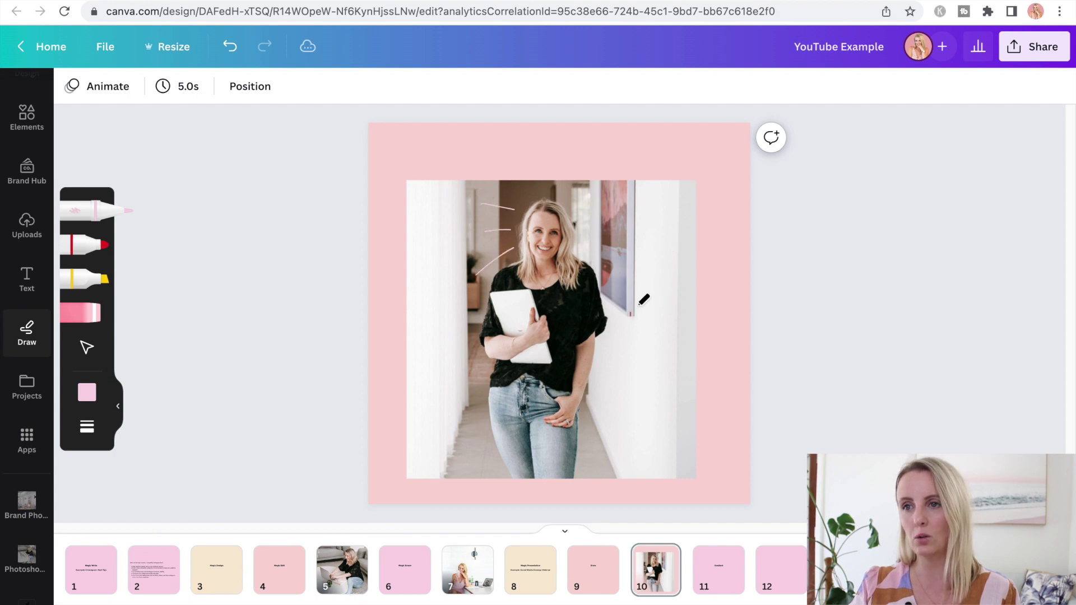
mouse_move(620, 345)
mouse_down()
mouse_move(620, 365)
mouse_move(646, 390)
mouse_up()
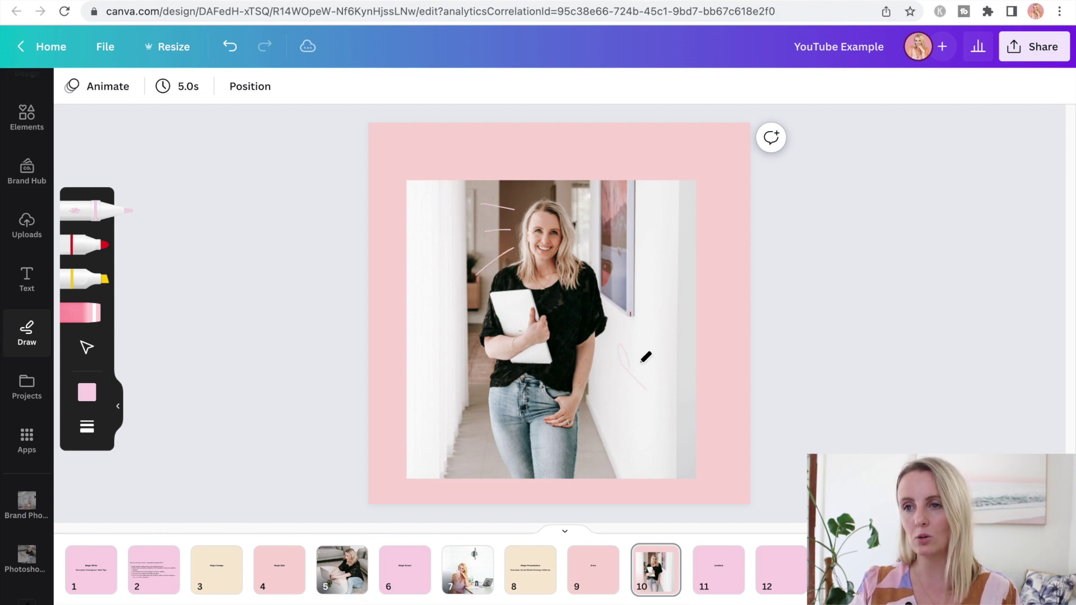
mouse_move(619, 344)
mouse_down()
mouse_move(642, 329)
mouse_move(637, 396)
mouse_up()
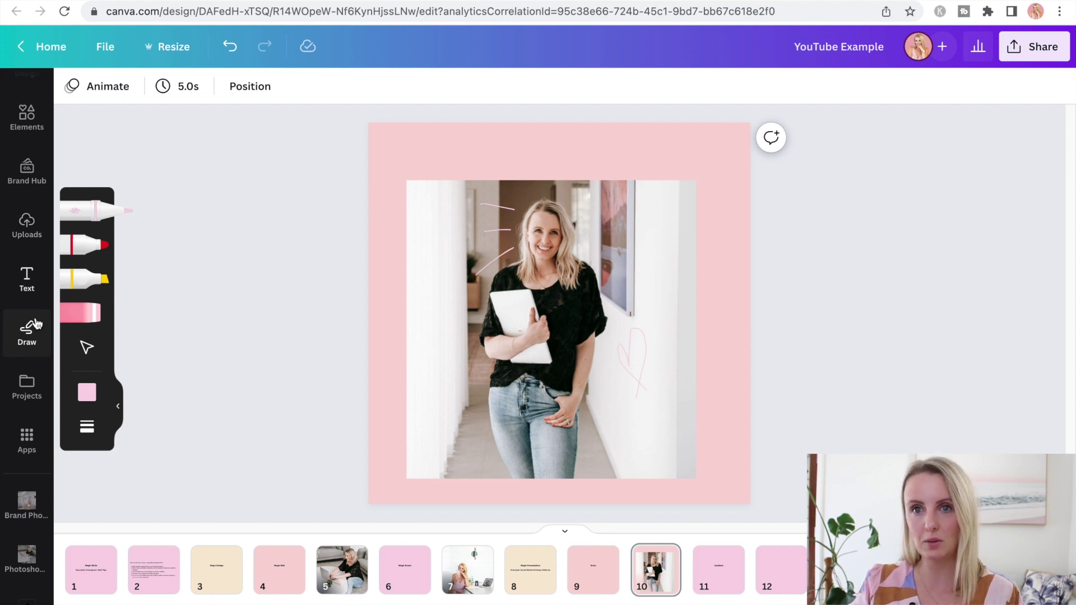
click(28, 119)
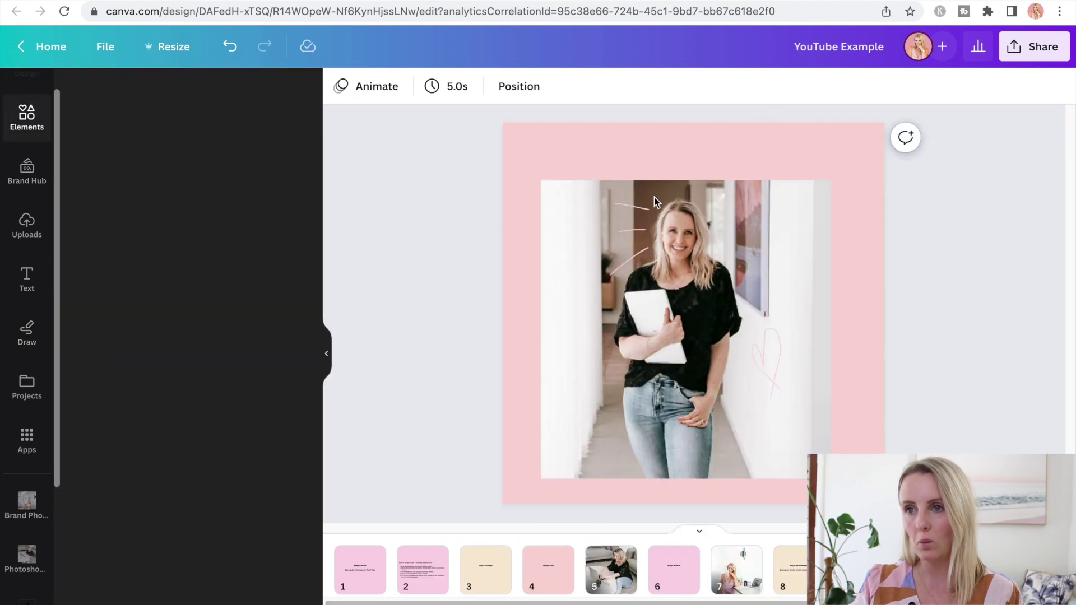
Resize the pink line near the woman's head and move it up beside her head
click(627, 209)
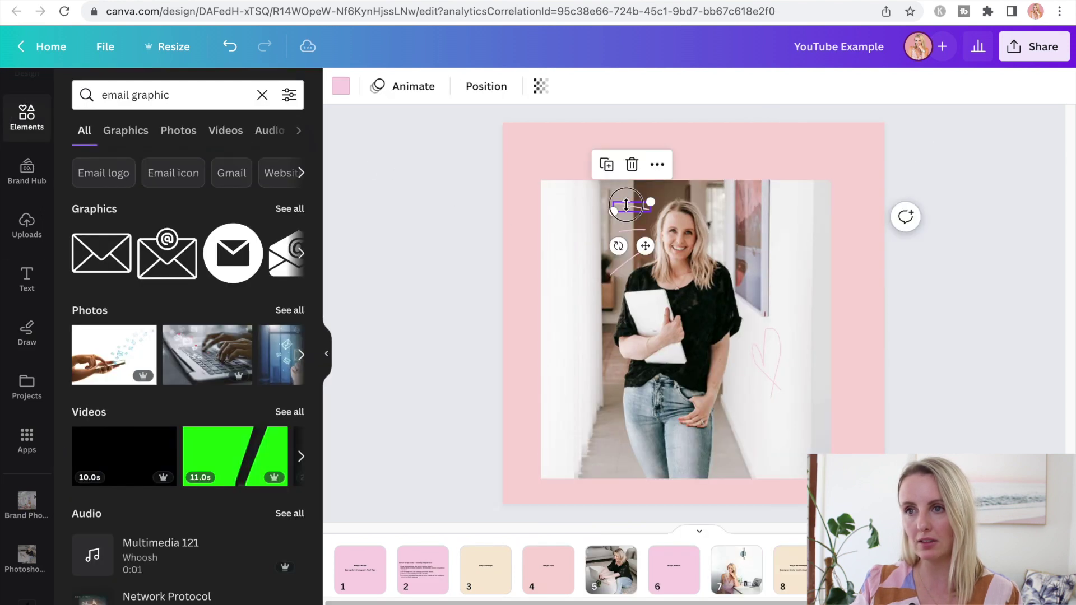
drag(611, 211, 761, 219)
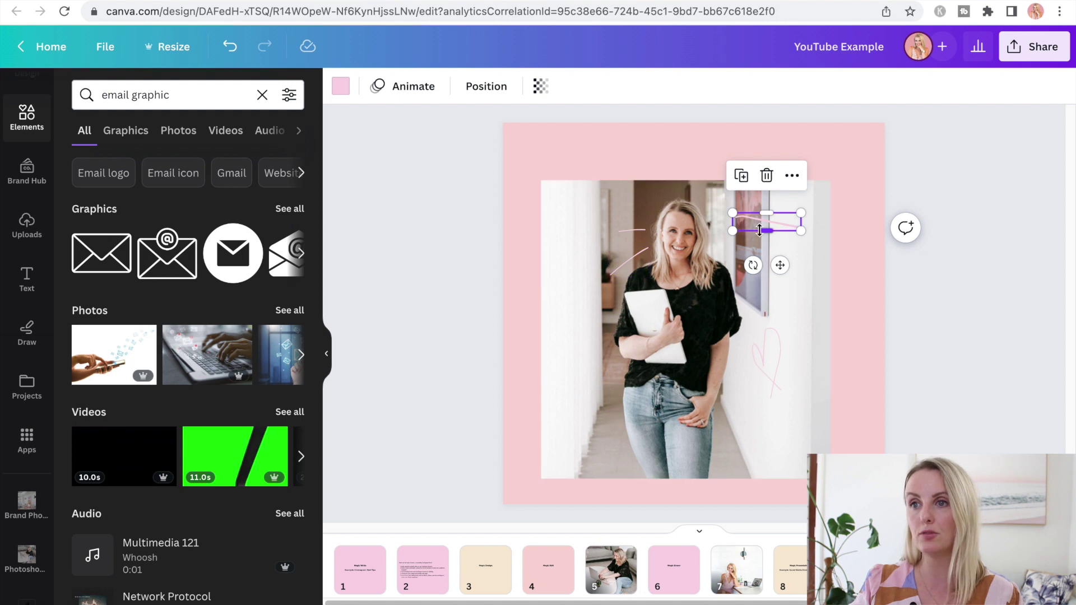
drag(740, 227, 598, 208)
click(530, 286)
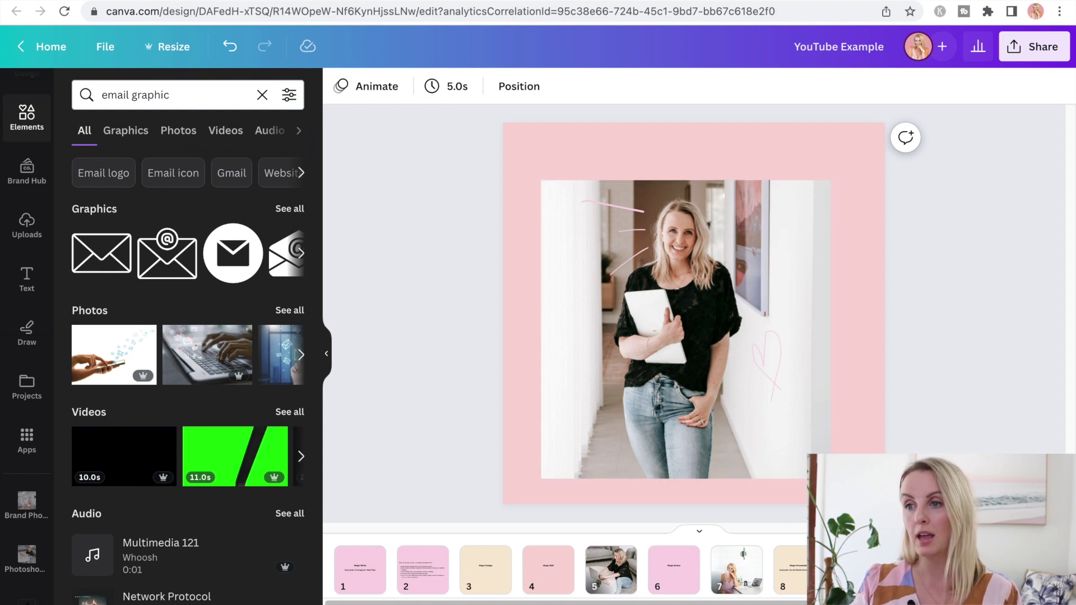
Delete the photo and the Gradient heading, then give the page a gradient background
key(Delete)
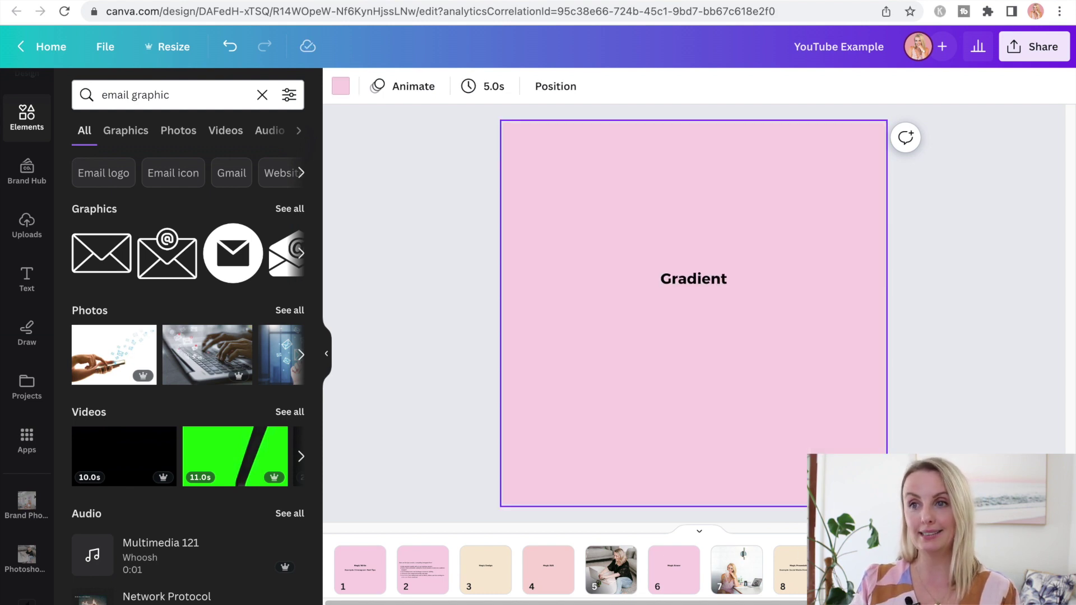
key(Delete)
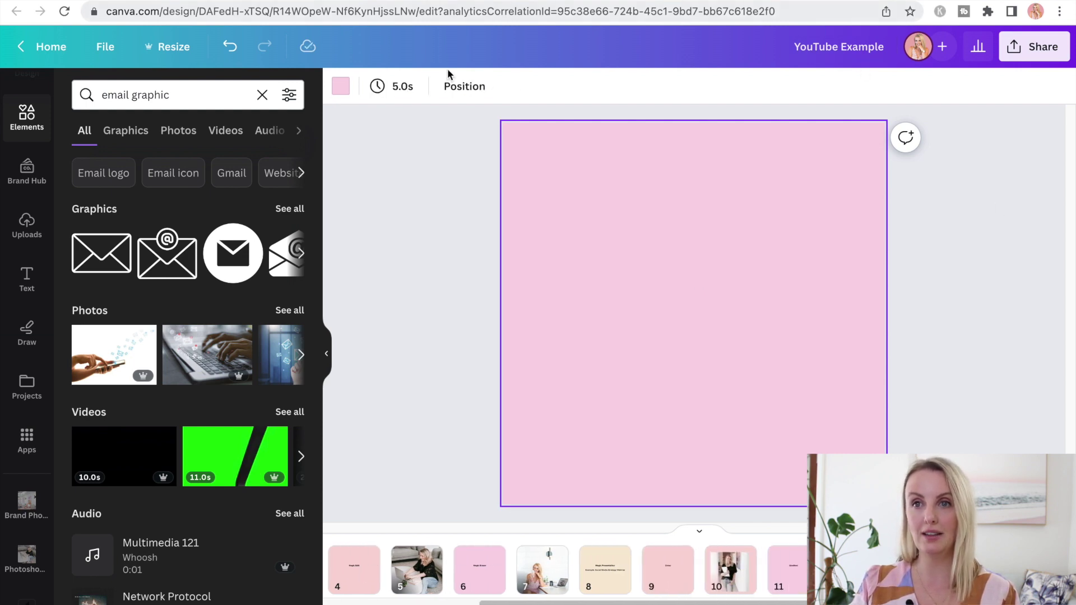
click(341, 89)
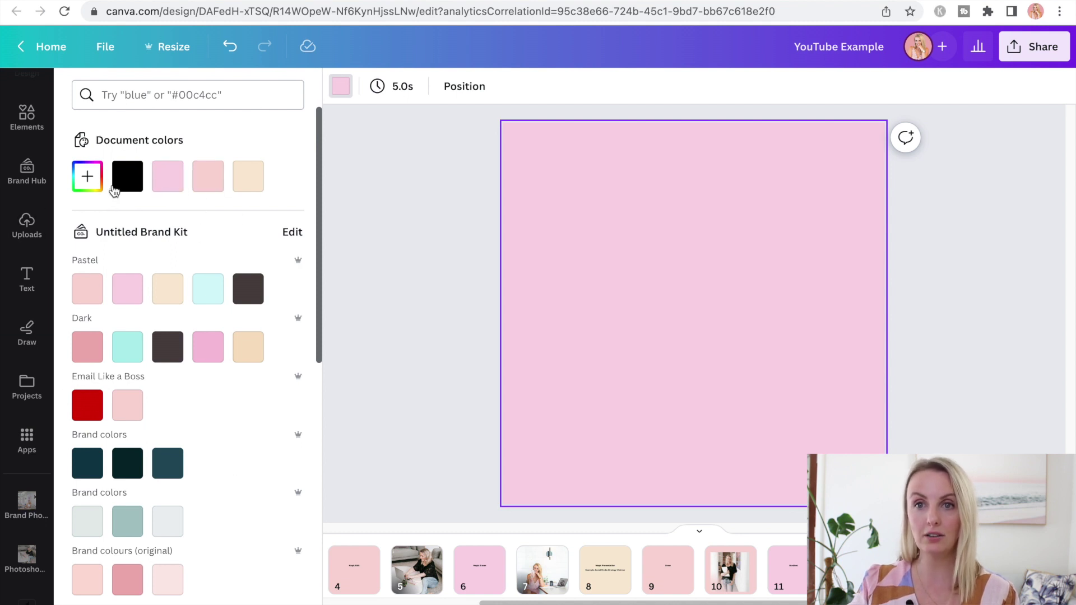
click(82, 185)
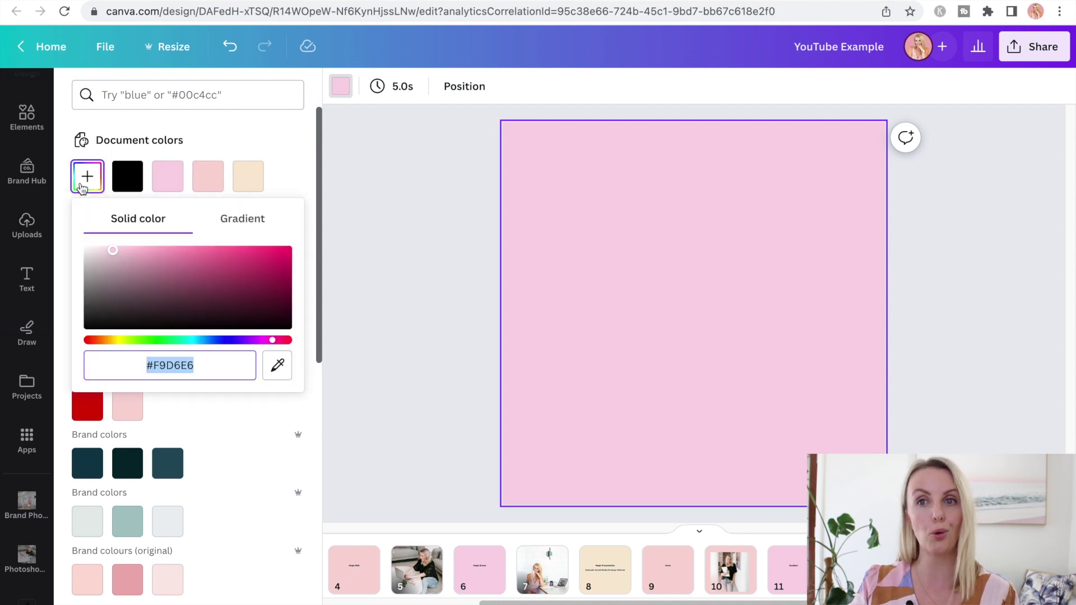
click(256, 226)
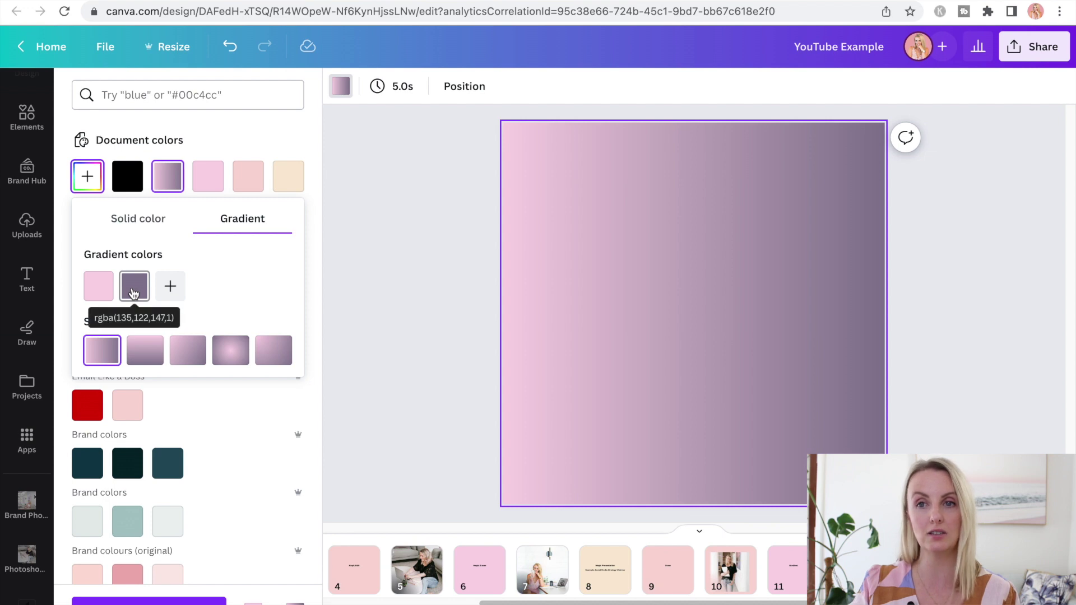
Set the gradient's second colour to peach #F9EAD6 and make it run vertically top to bottom
click(133, 293)
click(134, 293)
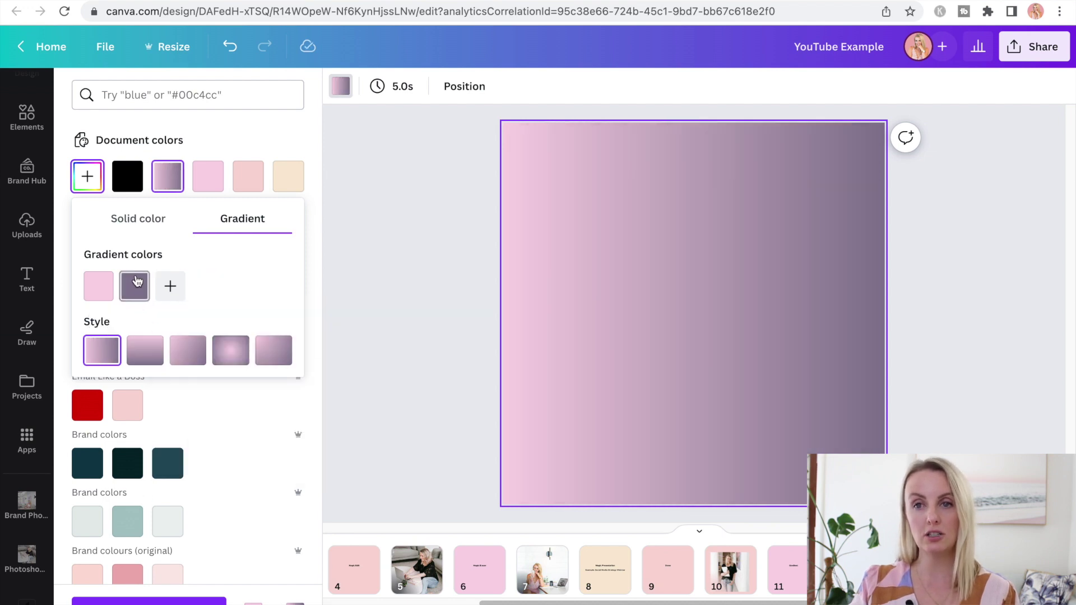
click(134, 293)
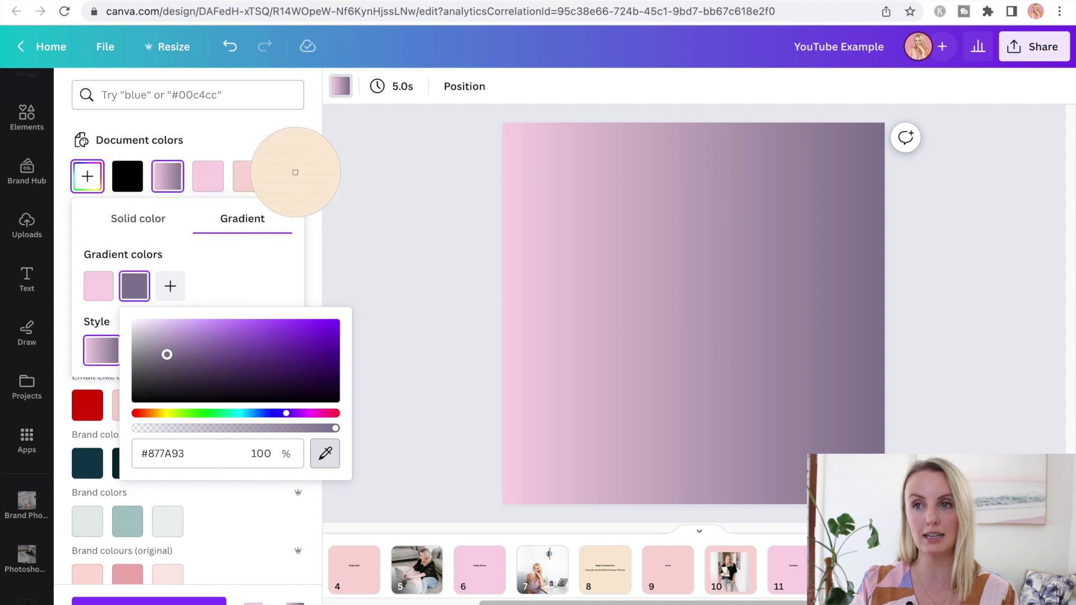
click(288, 176)
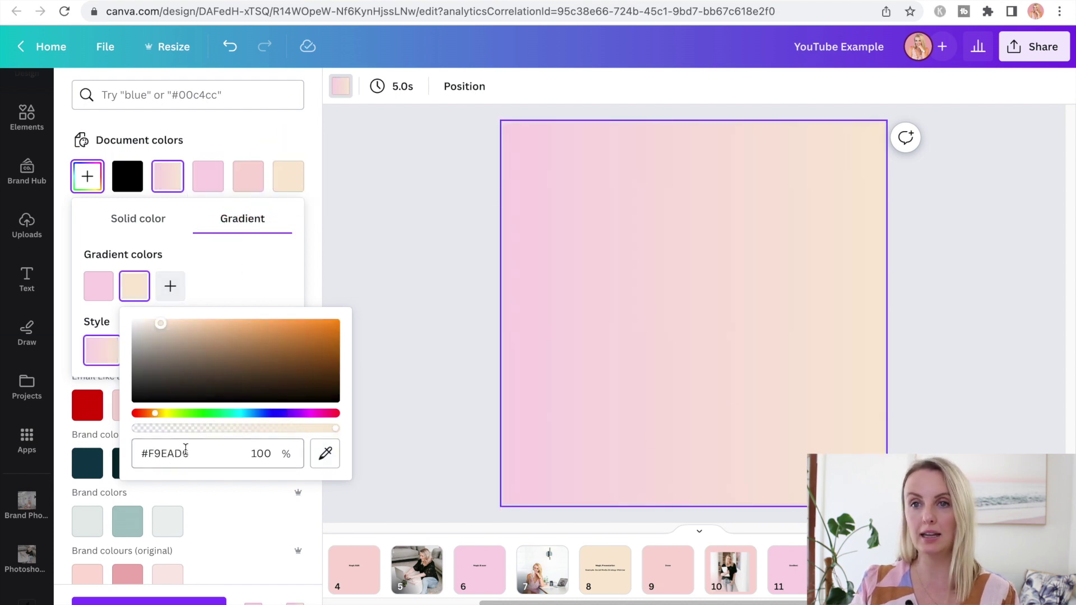
click(261, 266)
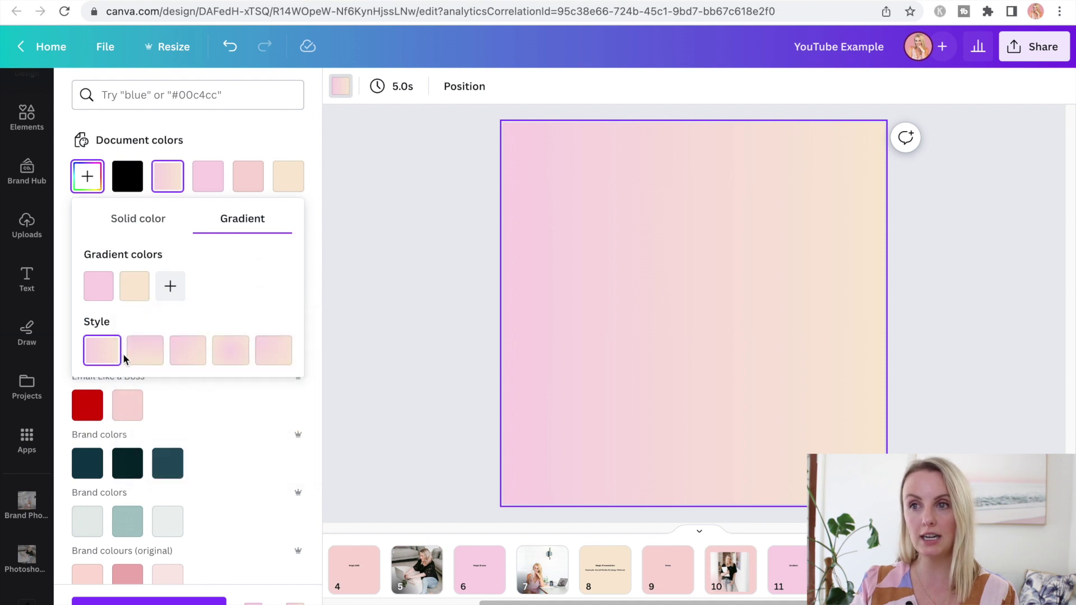
click(102, 361)
click(119, 354)
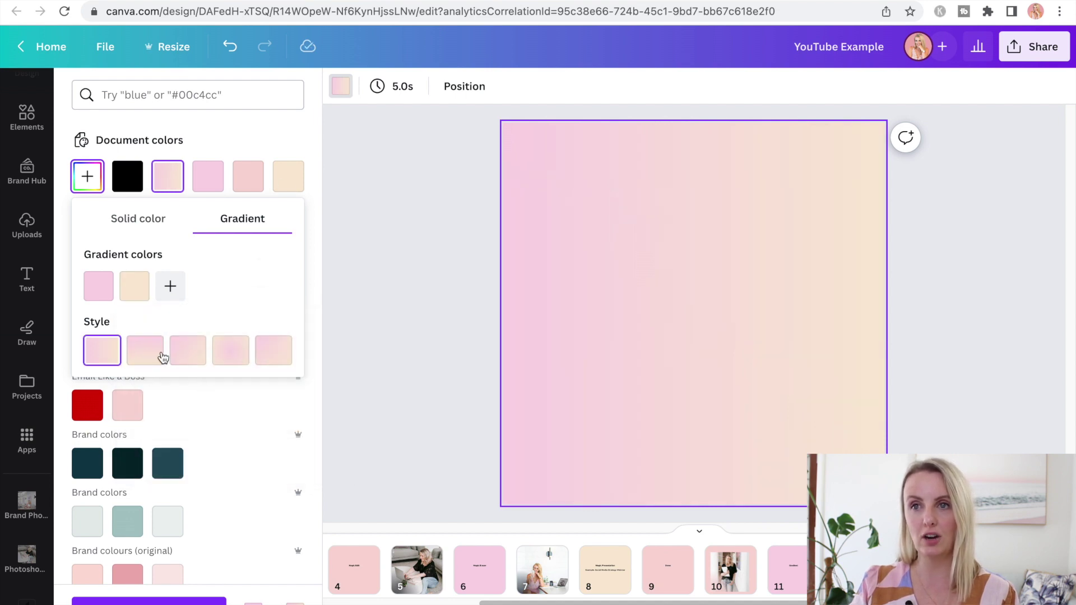
click(162, 358)
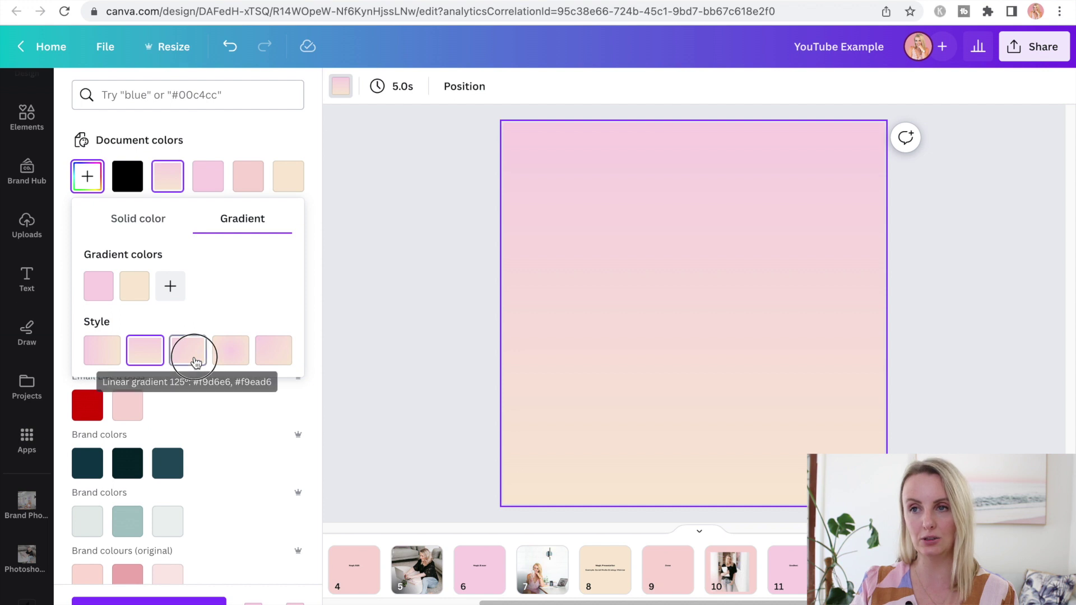
click(197, 362)
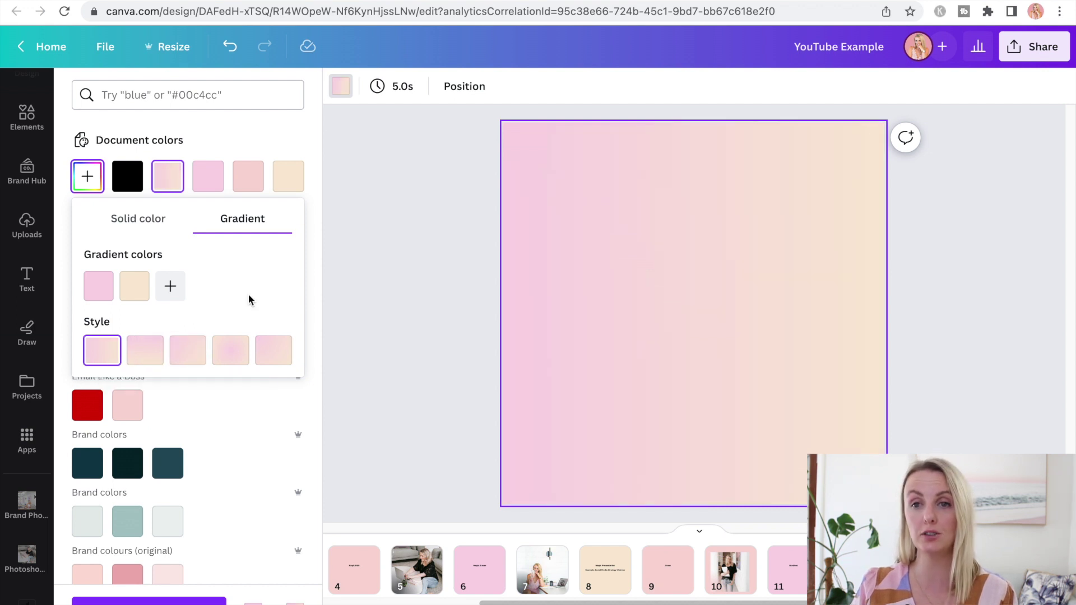
click(148, 349)
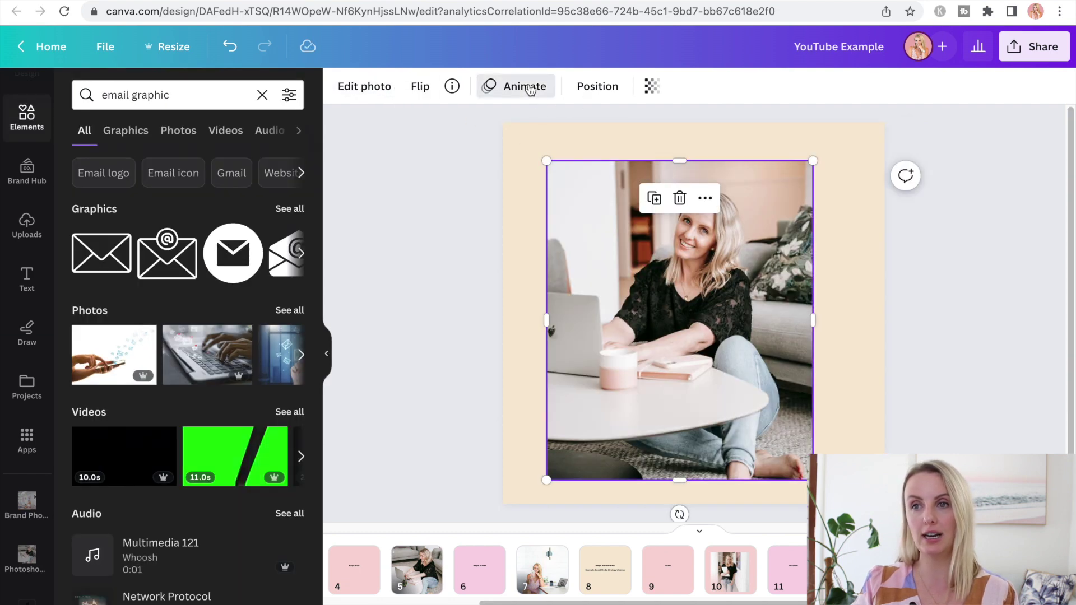
Try the Tectonic animation on the photo, then add a small dark-brown round envelope icon
click(524, 86)
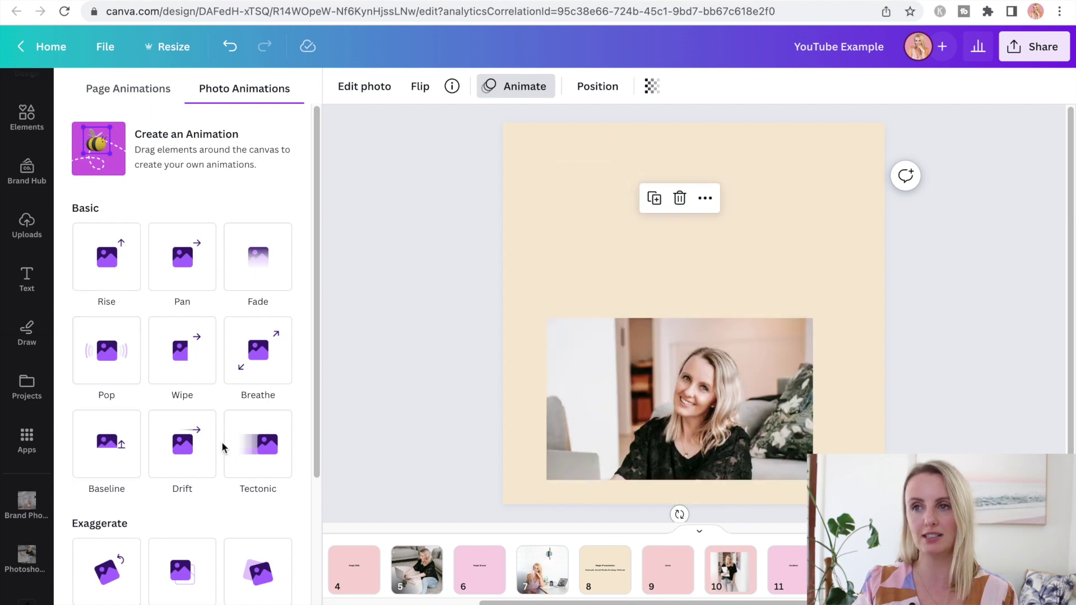
click(258, 444)
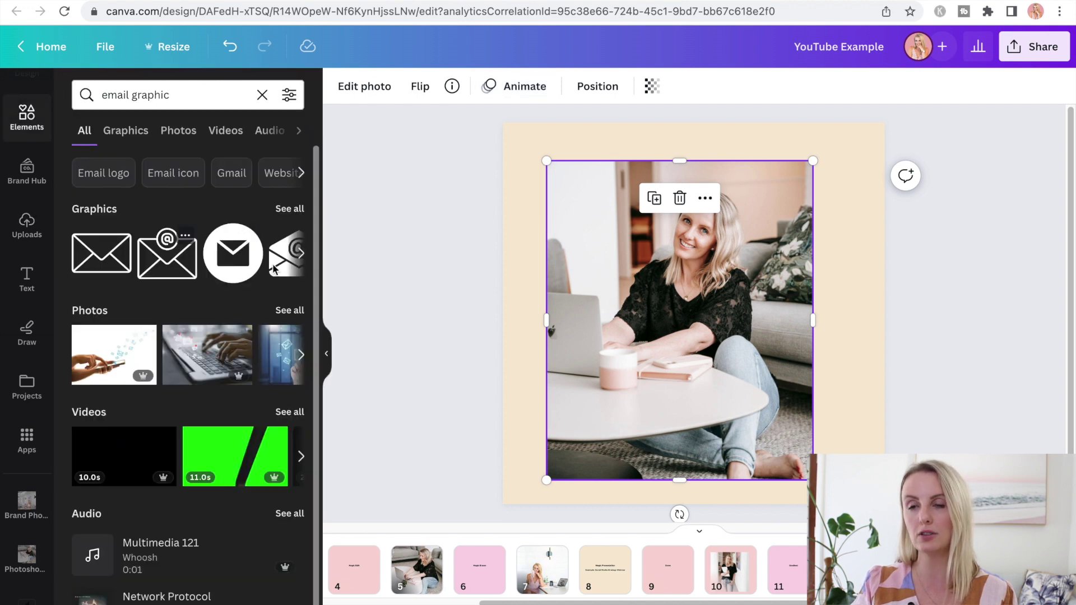
click(244, 268)
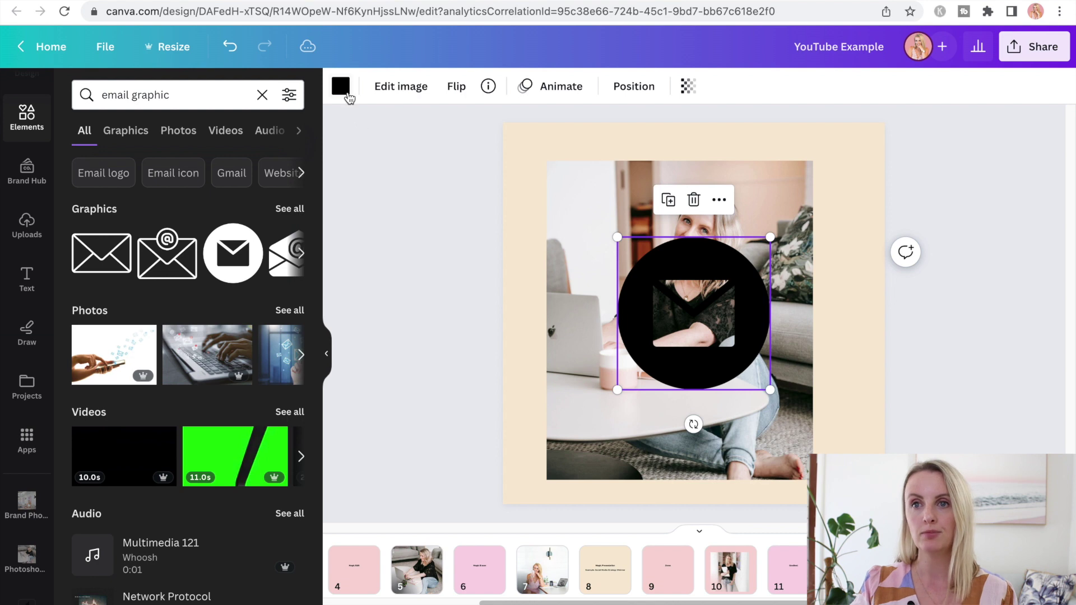
click(338, 88)
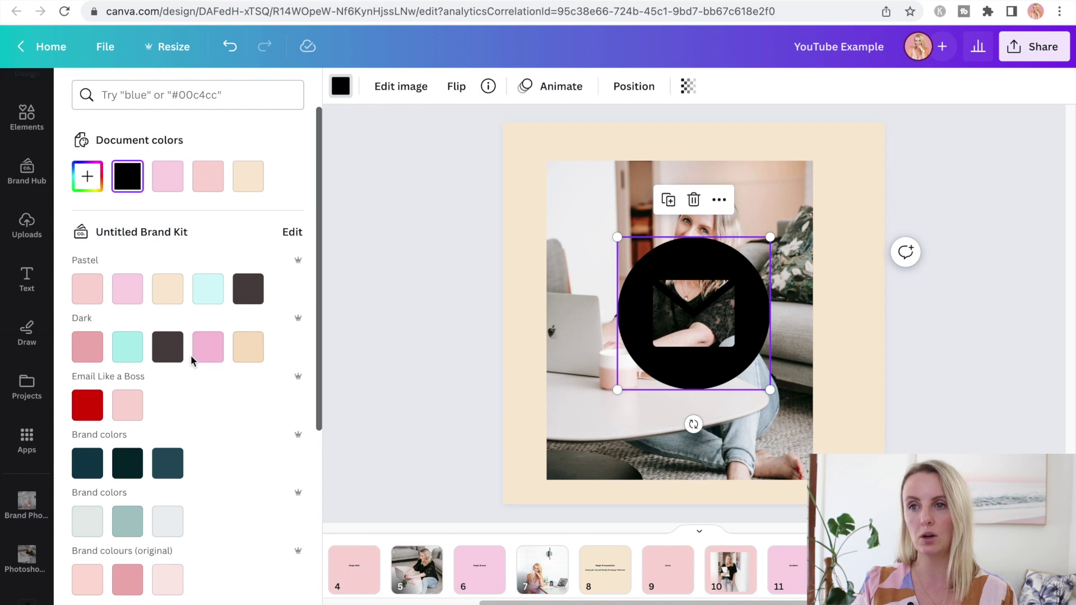
click(247, 287)
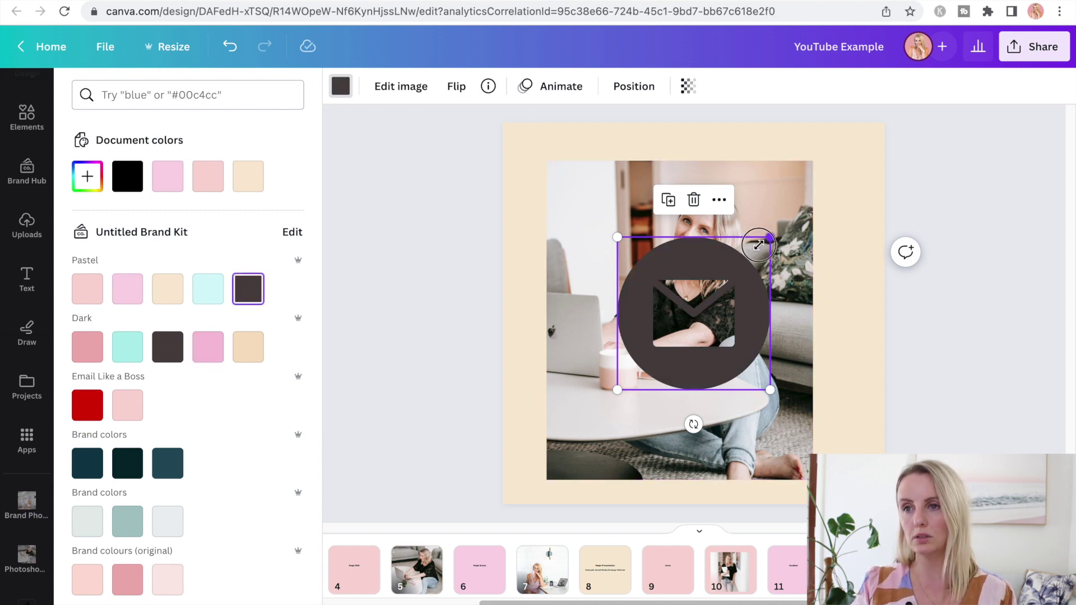
drag(770, 238, 529, 248)
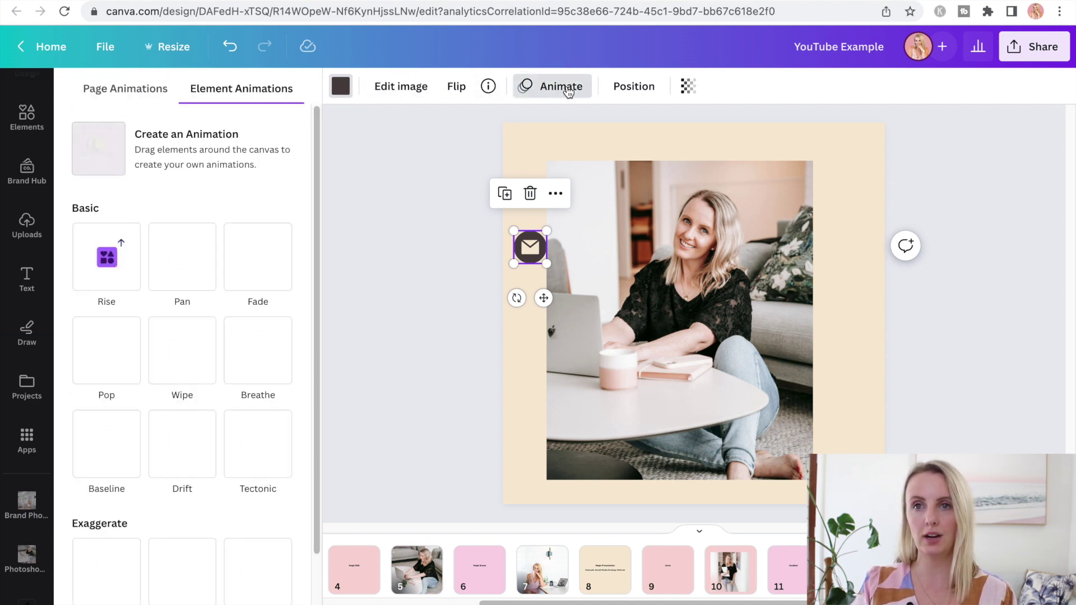
Animate the envelope along a wavy path at quarter speed, Smooth and oriented to the path
click(101, 158)
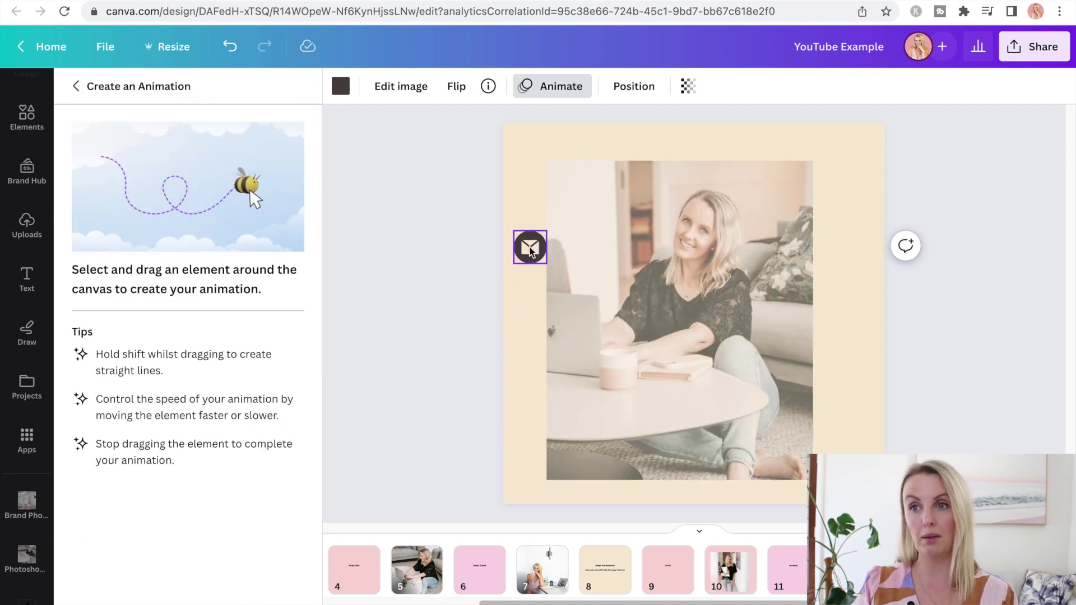
mouse_move(532, 251)
mouse_down()
mouse_move(568, 191)
mouse_move(575, 222)
mouse_move(605, 241)
mouse_move(643, 199)
mouse_move(667, 235)
mouse_move(723, 193)
mouse_move(754, 228)
mouse_move(791, 194)
mouse_move(803, 214)
mouse_up()
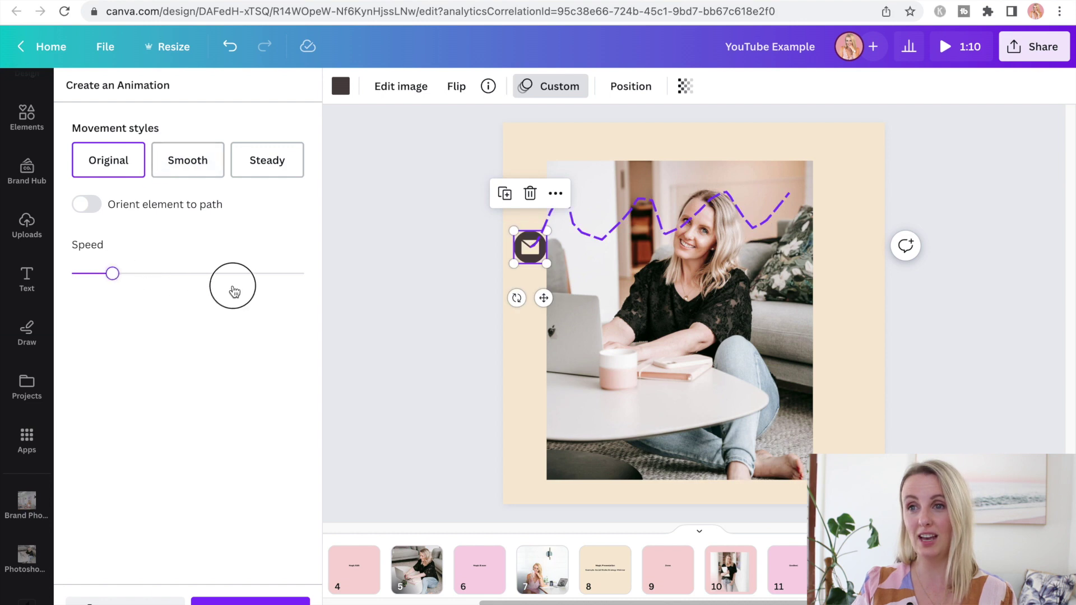
drag(234, 291, 8, 300)
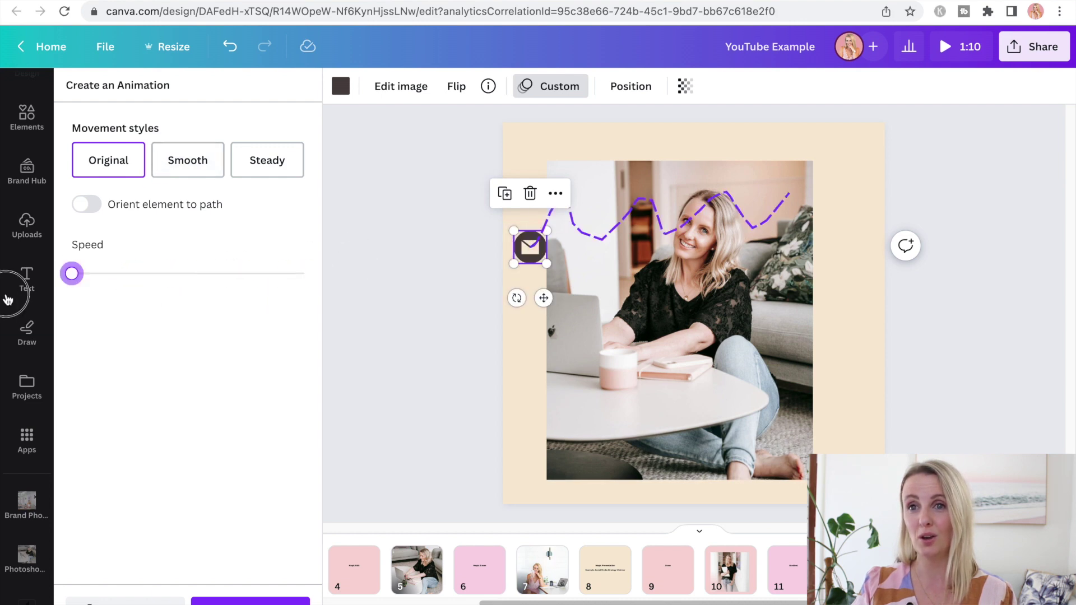
drag(96, 281, 137, 275)
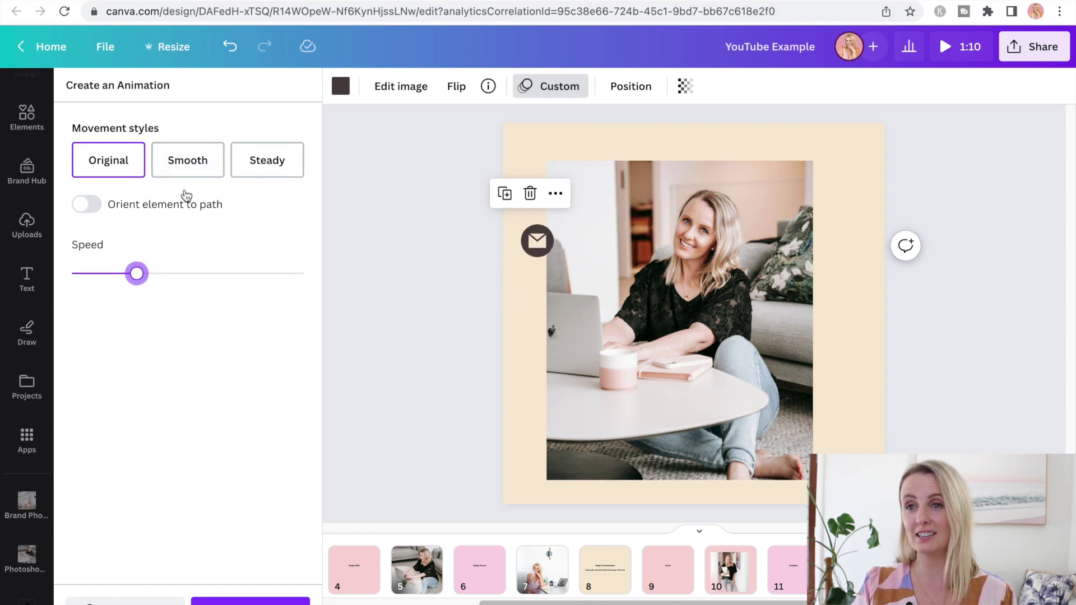
click(180, 174)
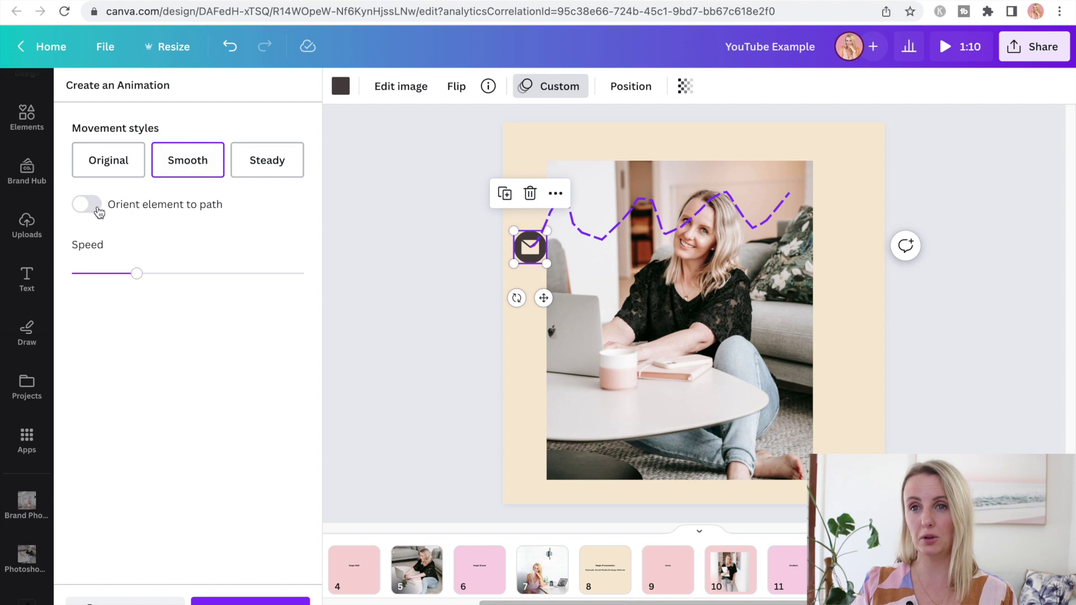
click(93, 208)
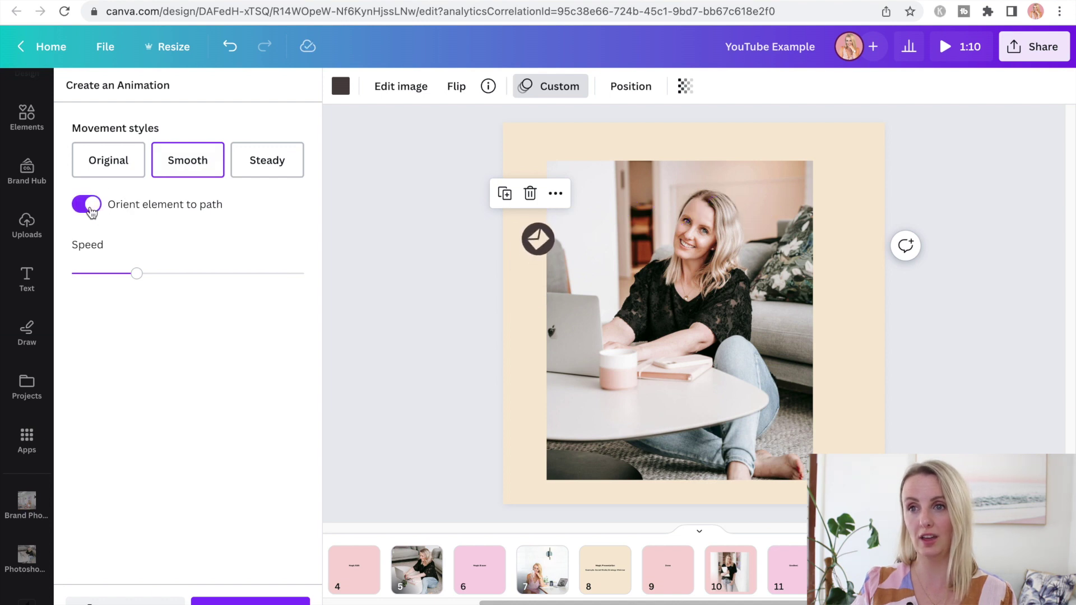